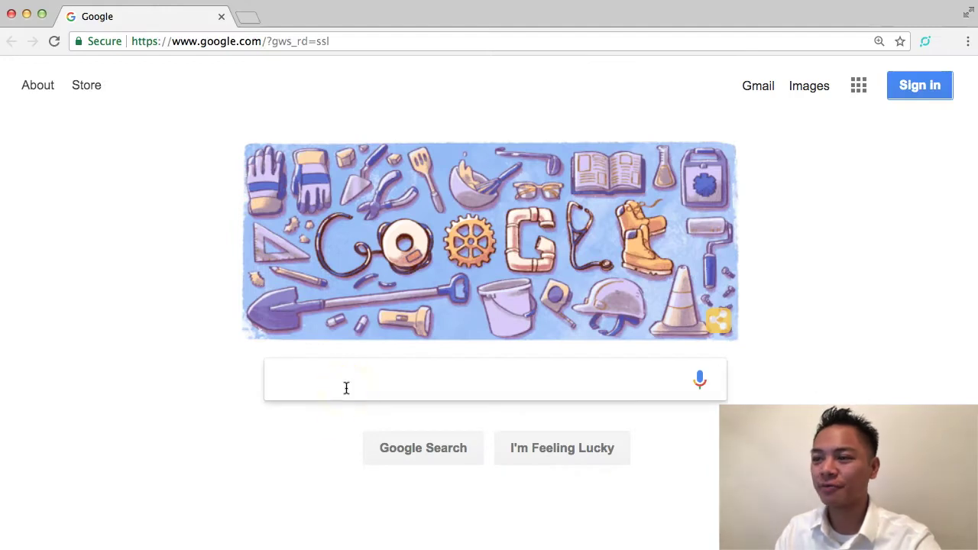
Step: Search Yahoo for 'exodus'
click(369, 38)
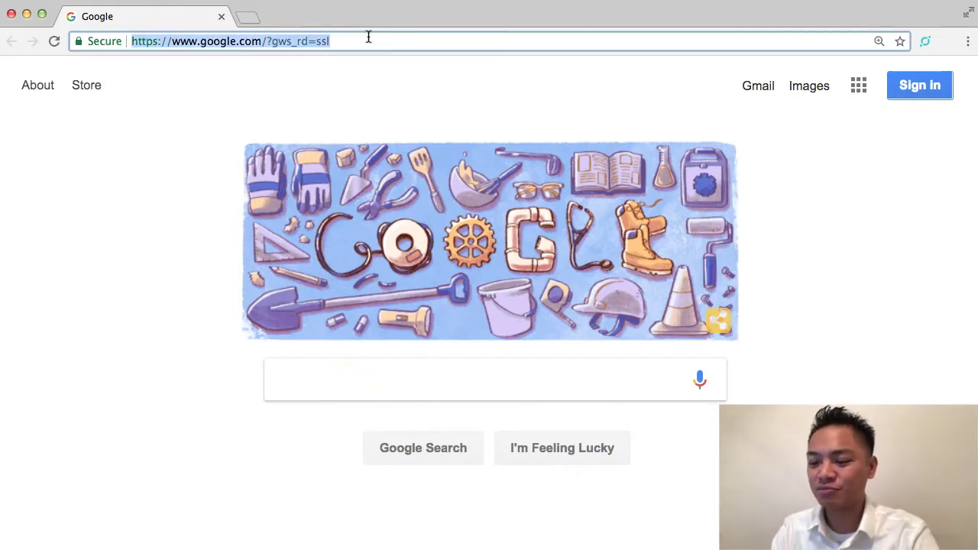
text(exodus)
key(Return)
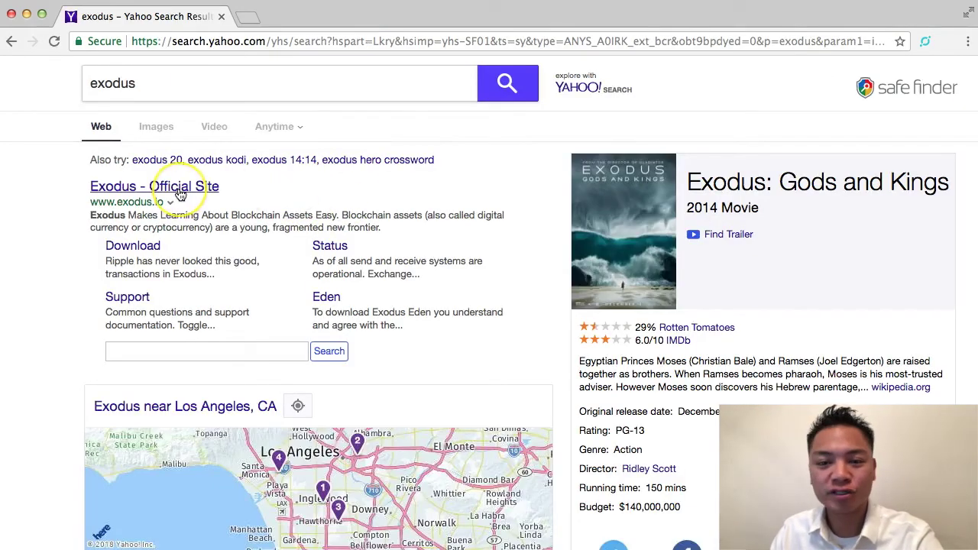
drag(90, 201, 168, 202)
click(216, 206)
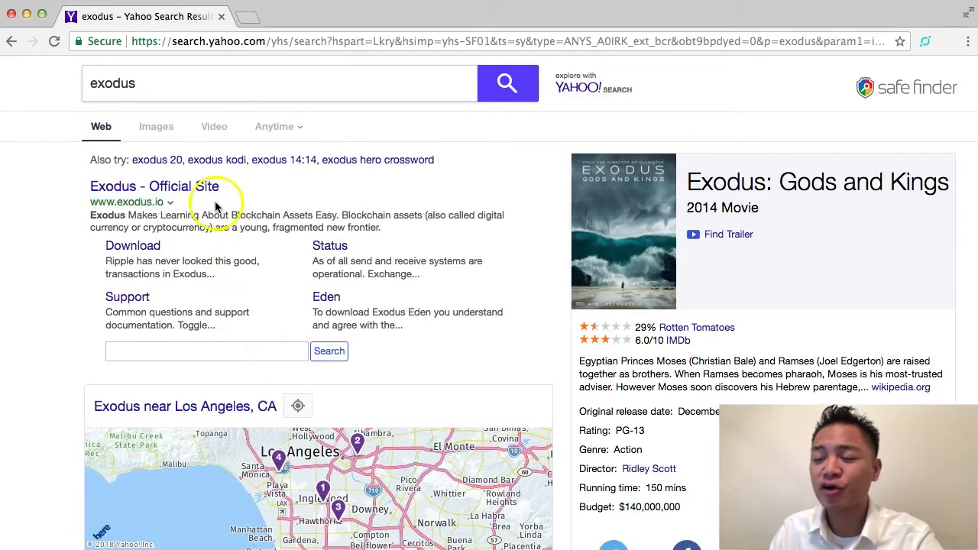
click(186, 191)
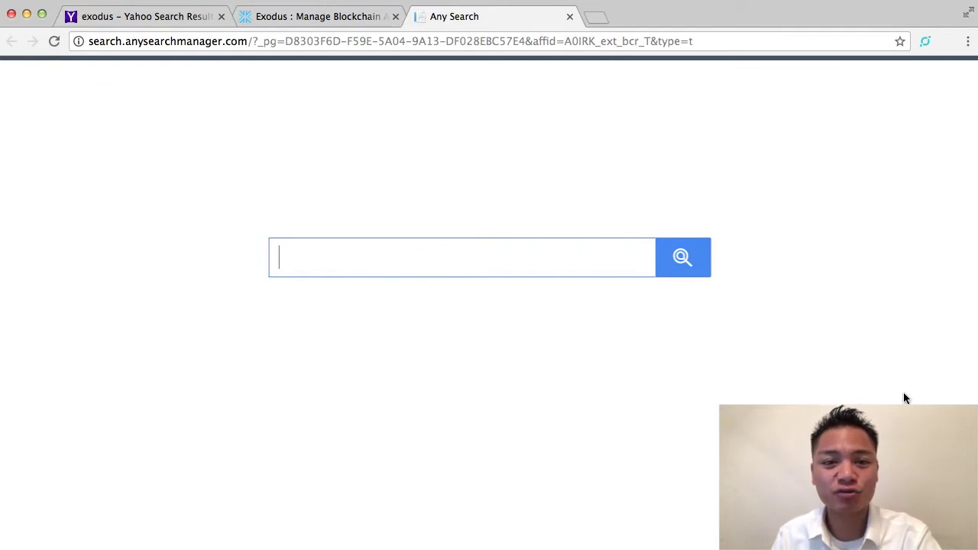
text(e)
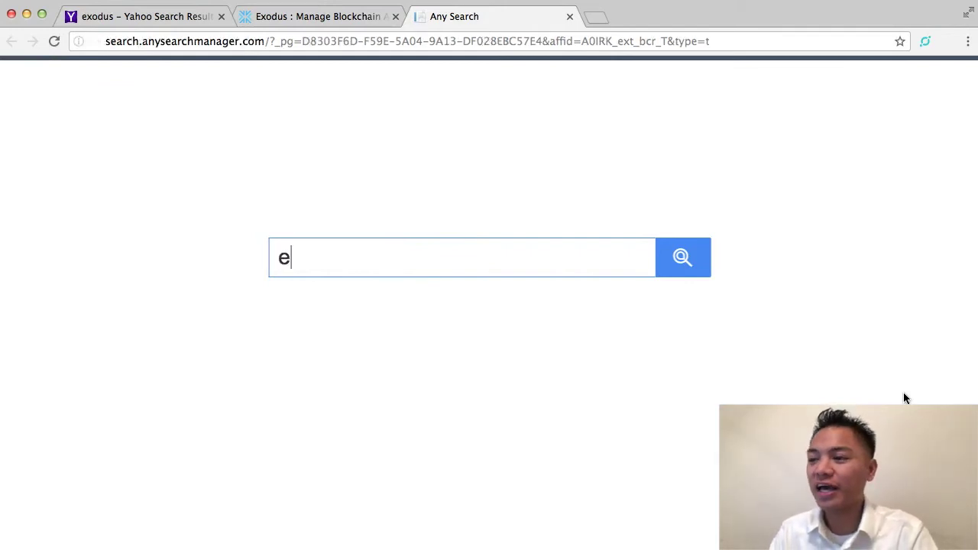
text(xodus twitter)
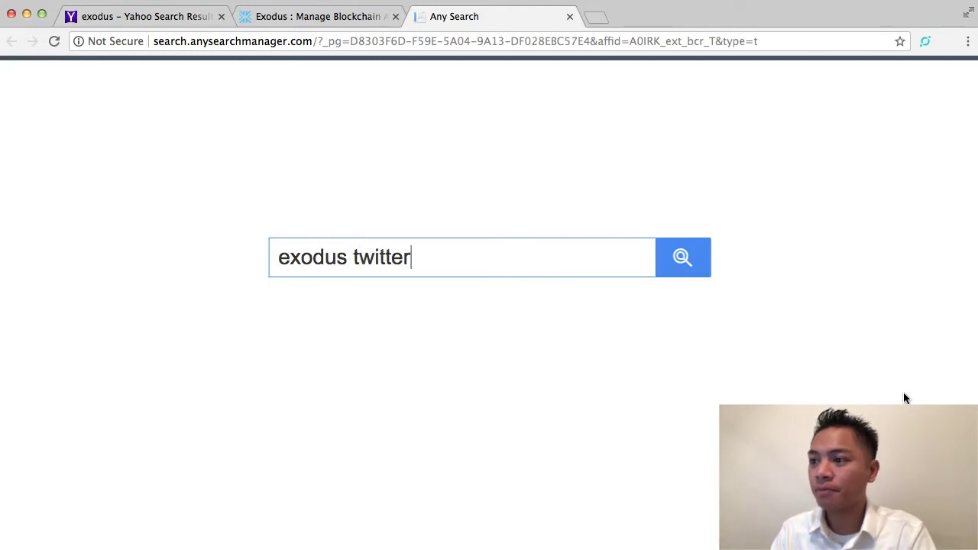
key(Return)
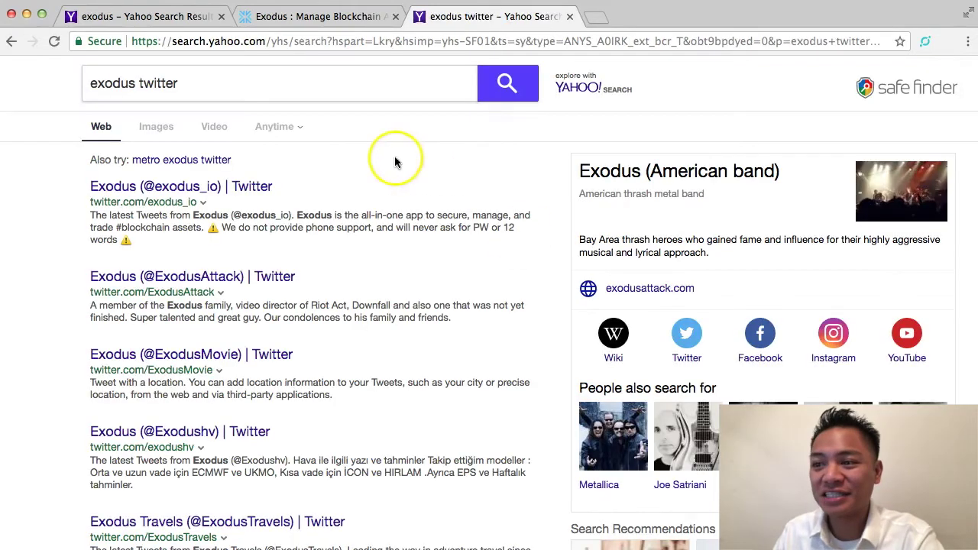
click(174, 189)
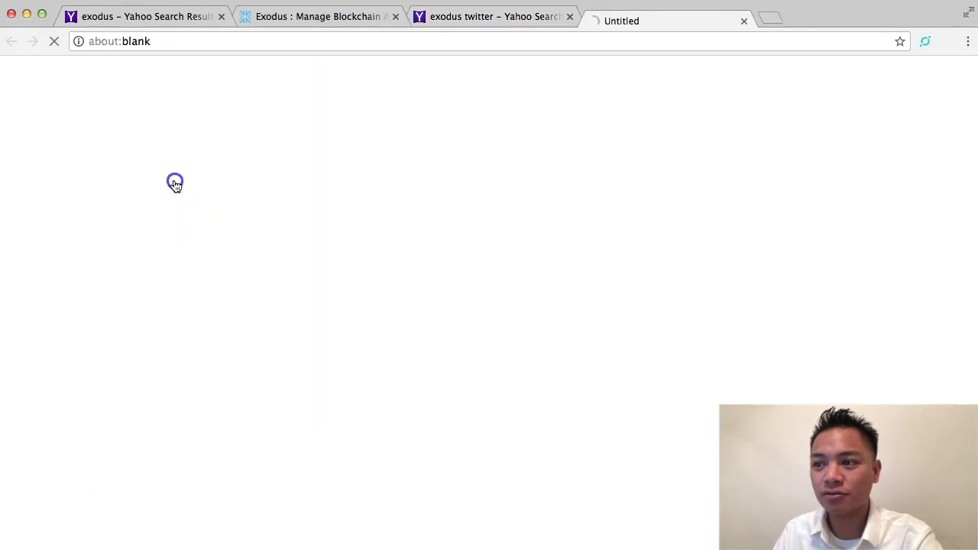
click(174, 185)
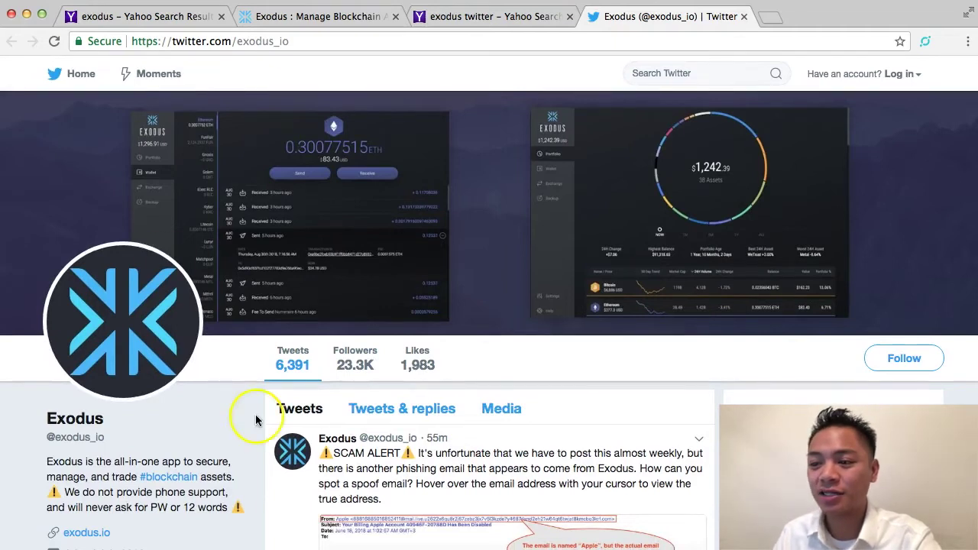
scroll(256, 415, down, 1)
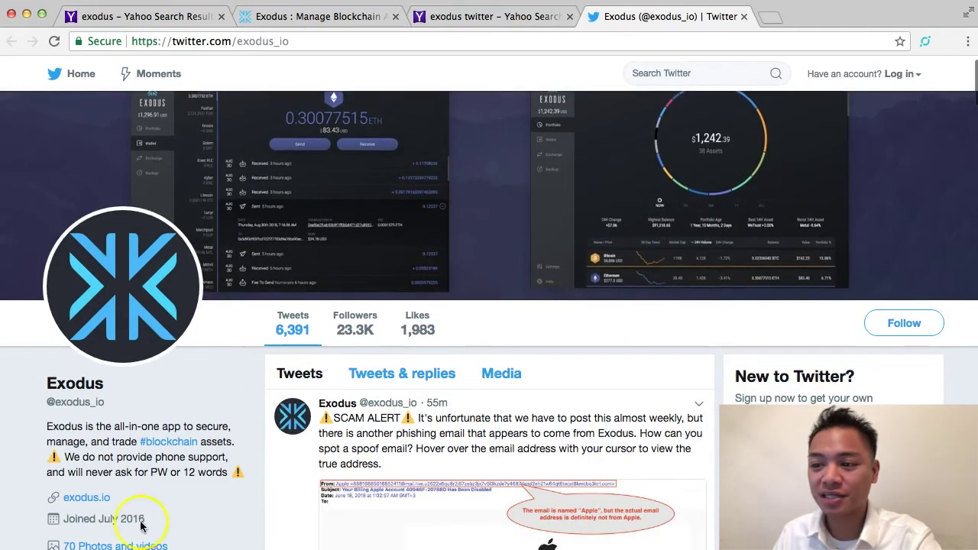
click(97, 501)
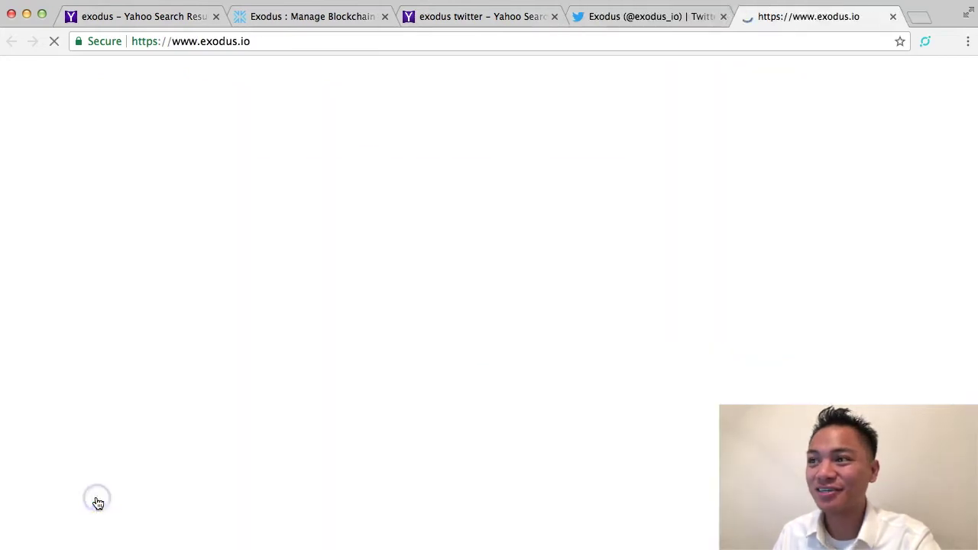
Step: Go to the exodus.io/releases download page listing Latest Release 1.59.1
click(179, 425)
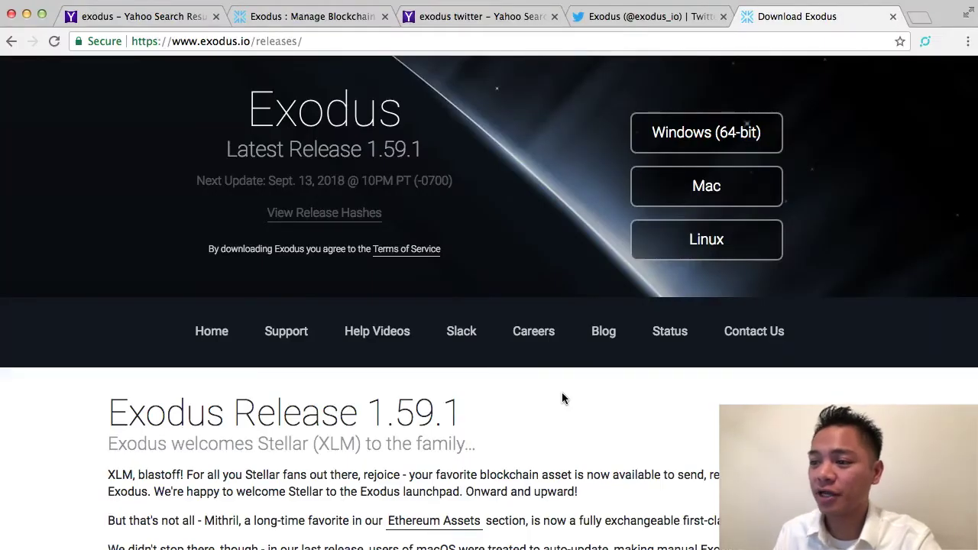
scroll(576, 397, down, 5)
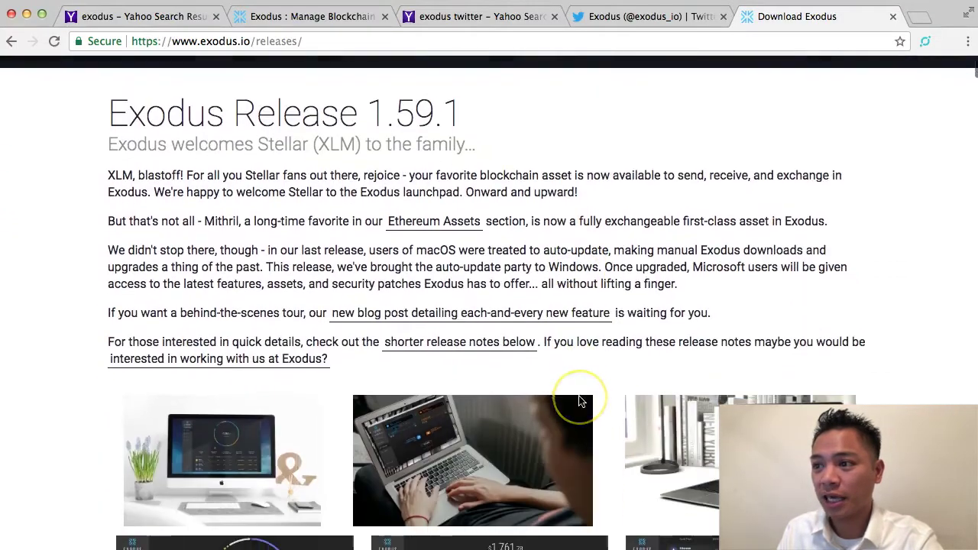
scroll(580, 401, down, 15)
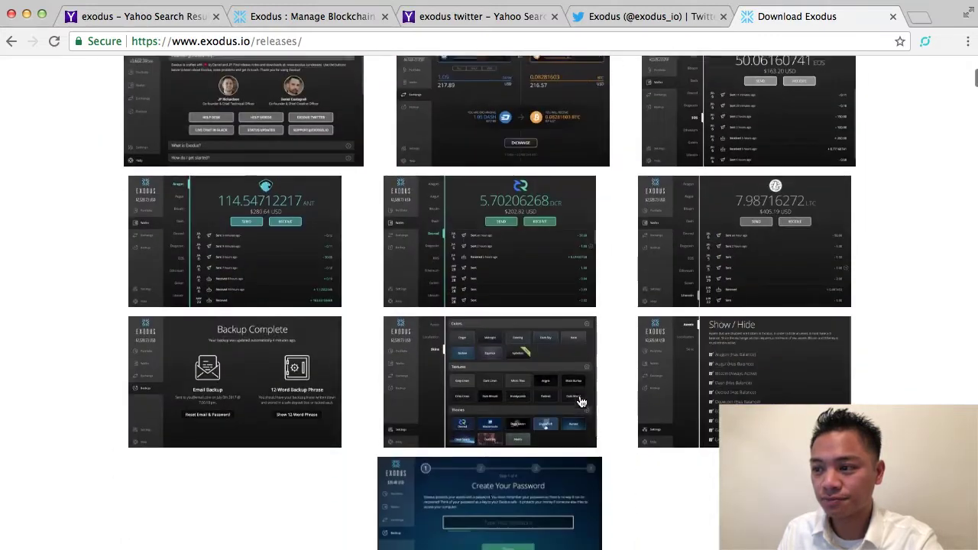
scroll(580, 401, down, 15)
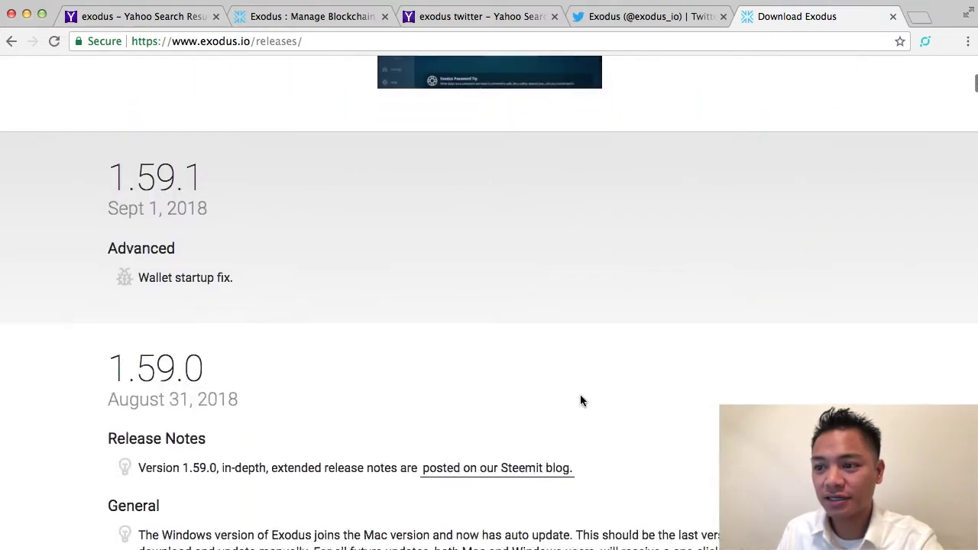
scroll(580, 400, down, 2)
drag(120, 317, 239, 316)
scroll(314, 347, down, 3)
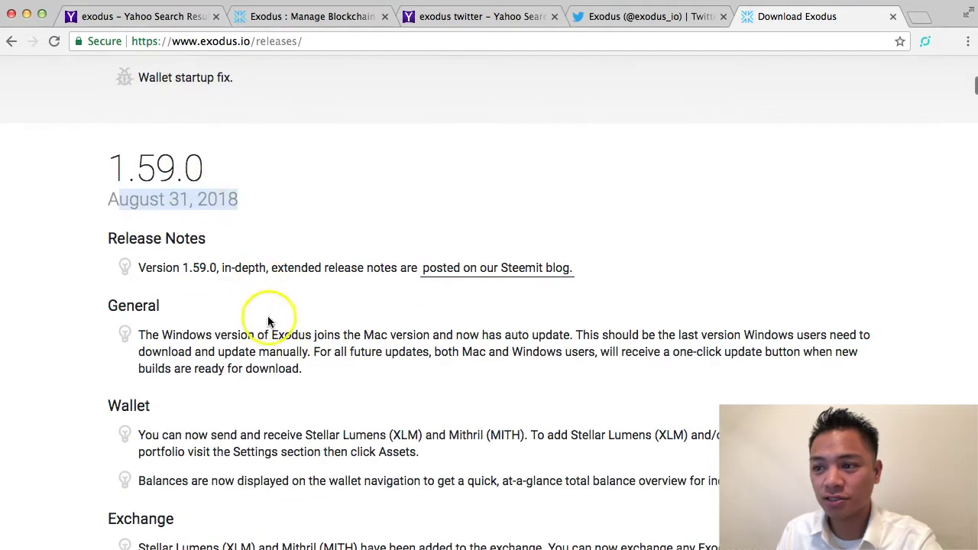
scroll(268, 321, down, 10)
drag(158, 315, 242, 315)
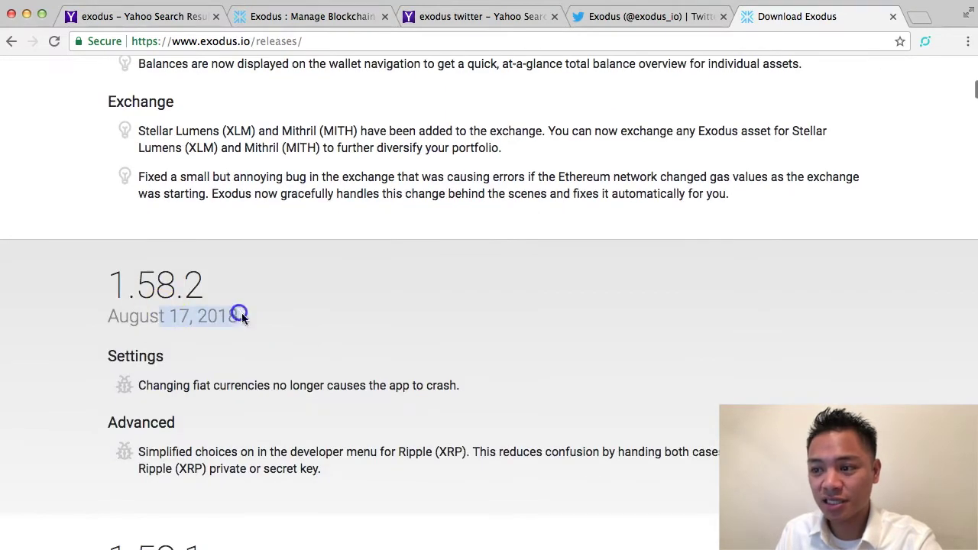
scroll(260, 321, down, 9)
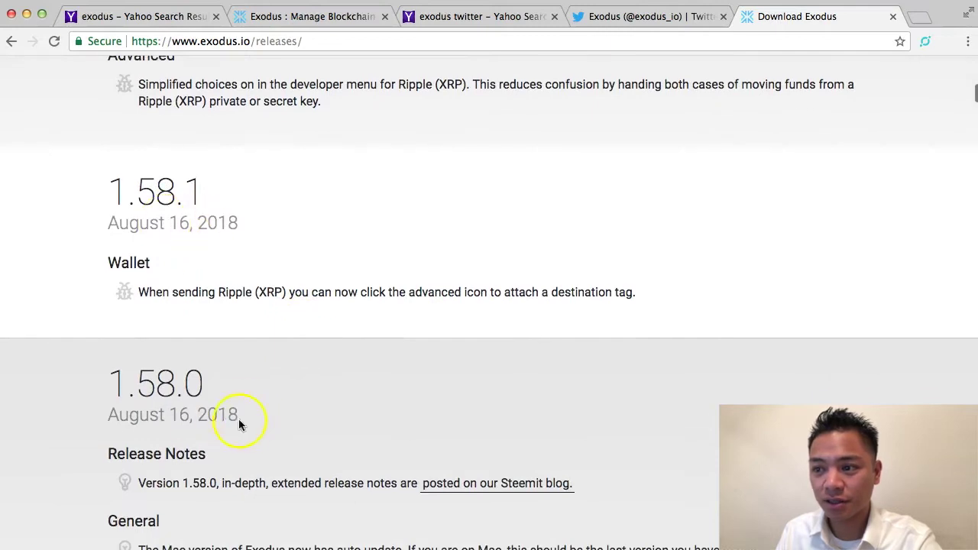
scroll(332, 436, down, 15)
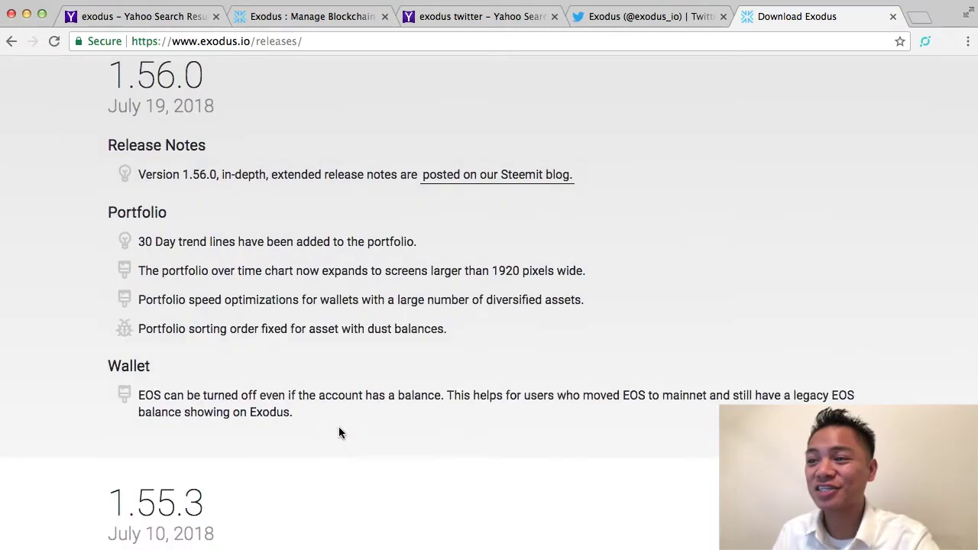
scroll(340, 434, down, 8)
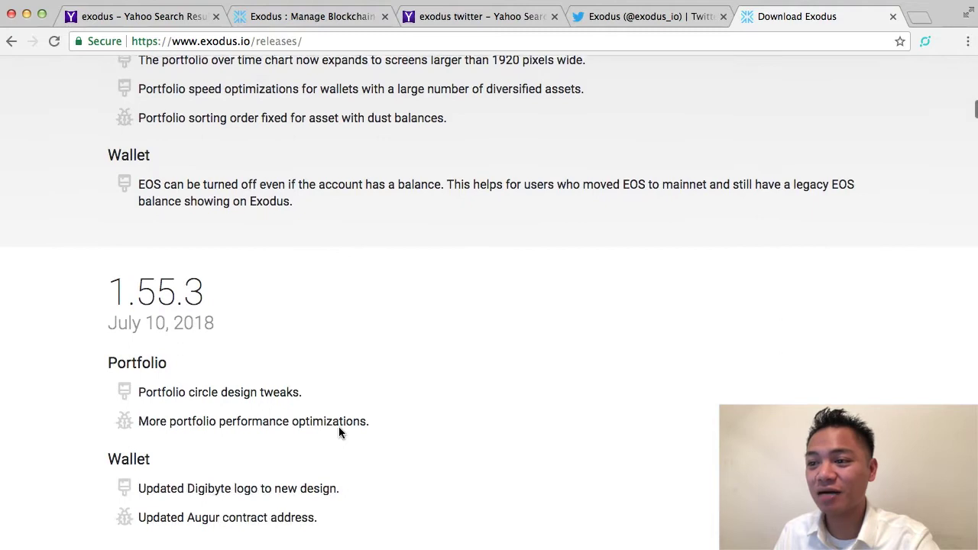
scroll(340, 433, down, 15)
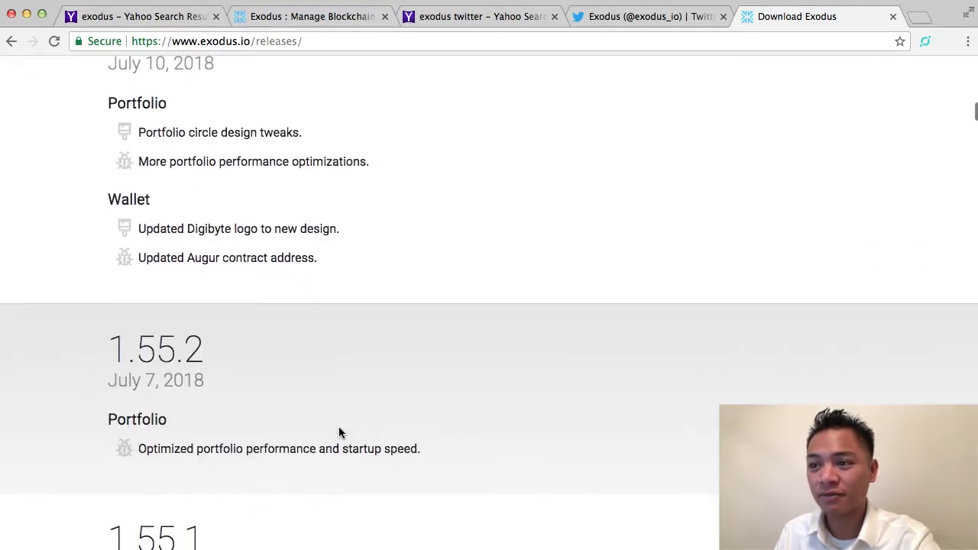
scroll(462, 357, down, 6)
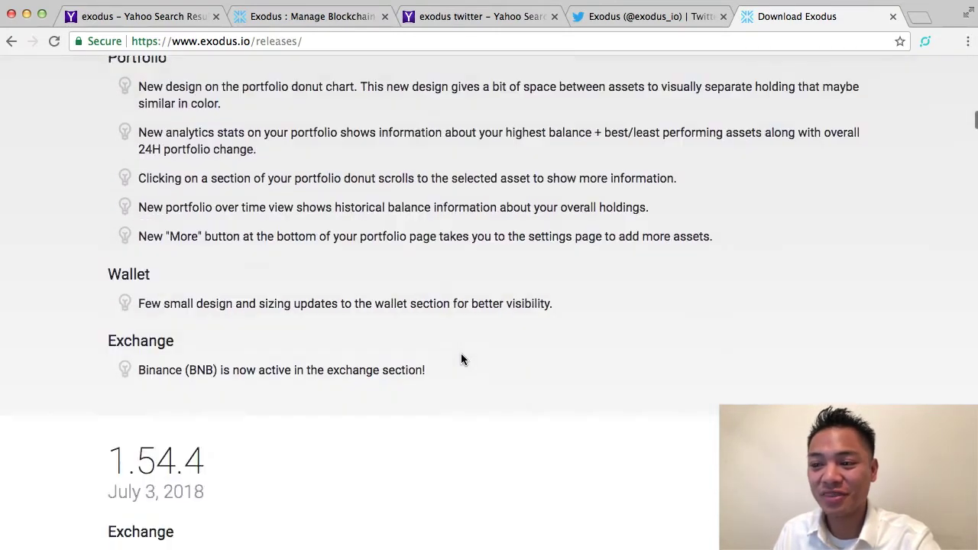
scroll(461, 353, up, 12)
scroll(461, 354, up, 20)
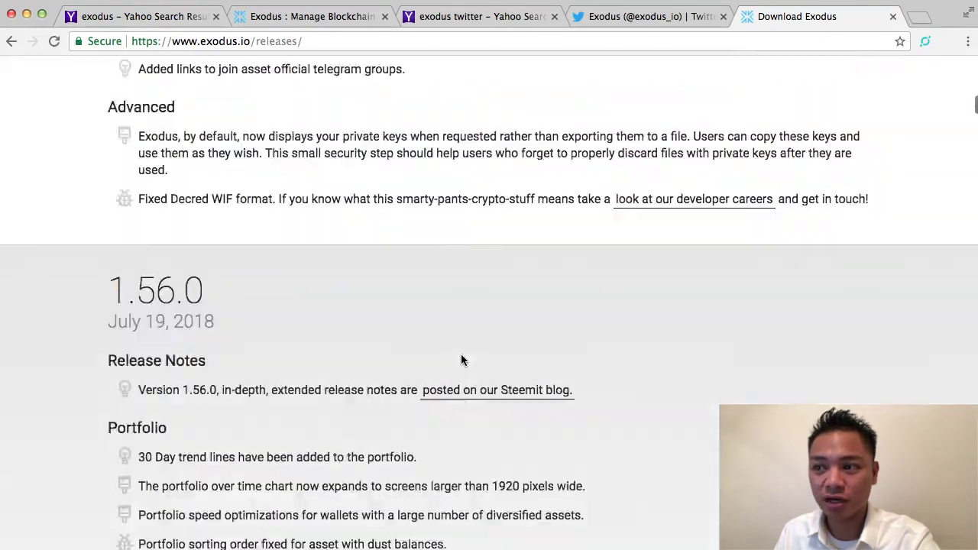
scroll(460, 354, up, 15)
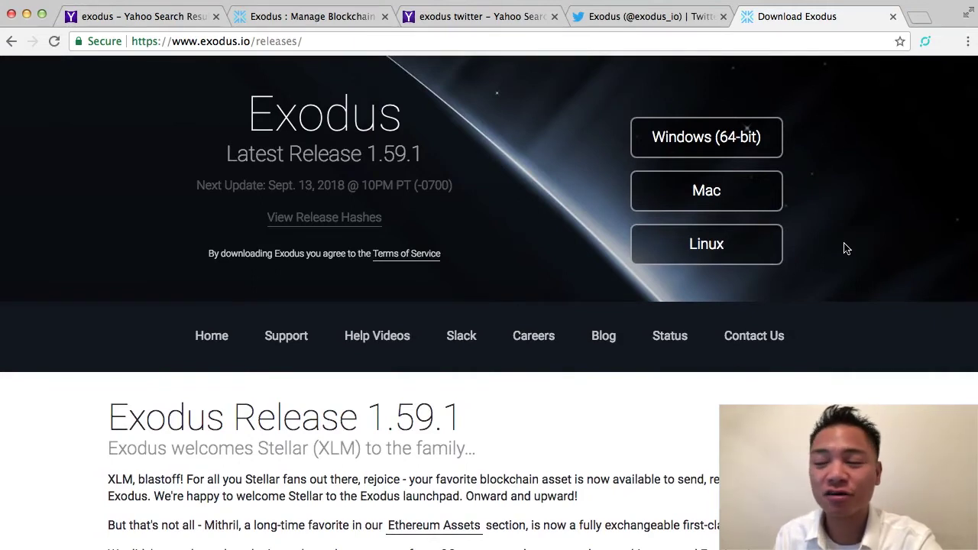
Step: Download the Exodus 1.59.1 Mac disk image and open it to show the installer
click(770, 199)
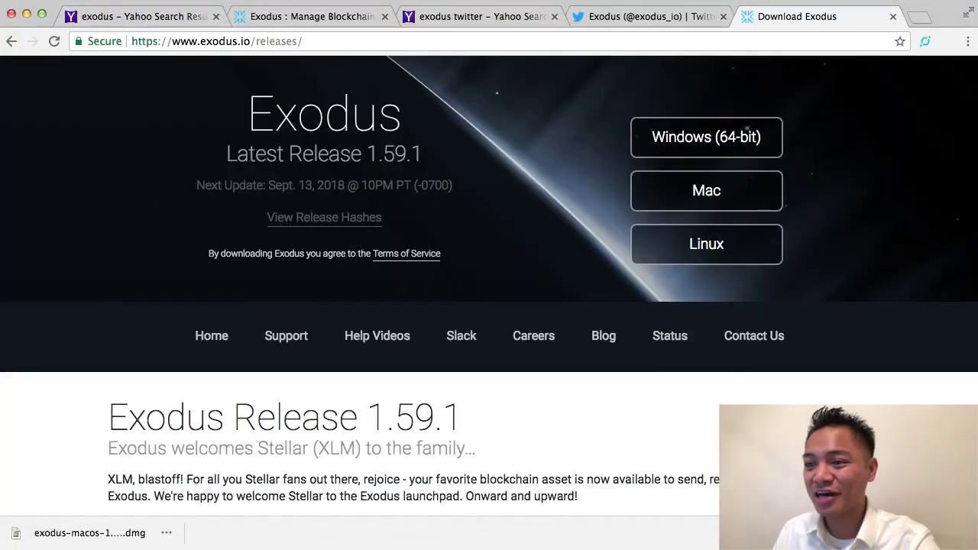
click(130, 532)
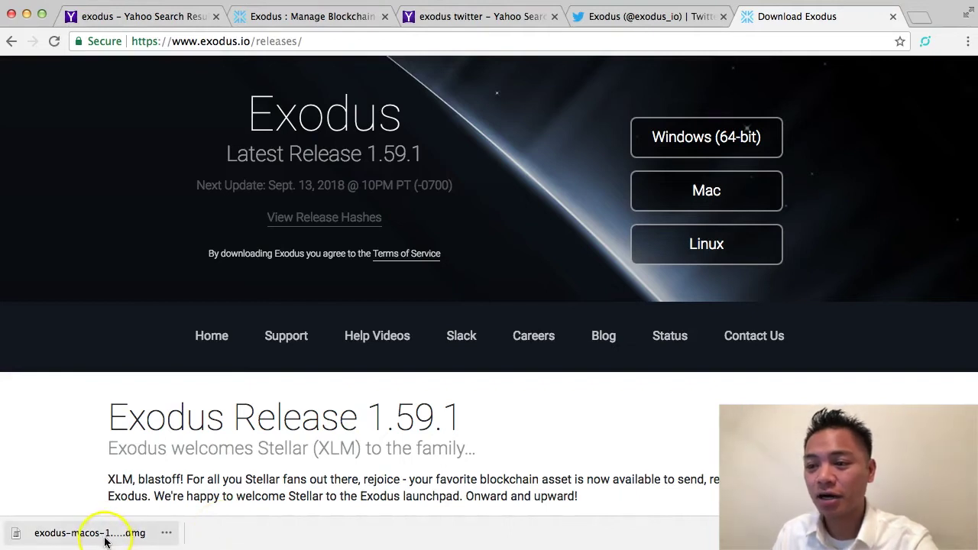
click(74, 537)
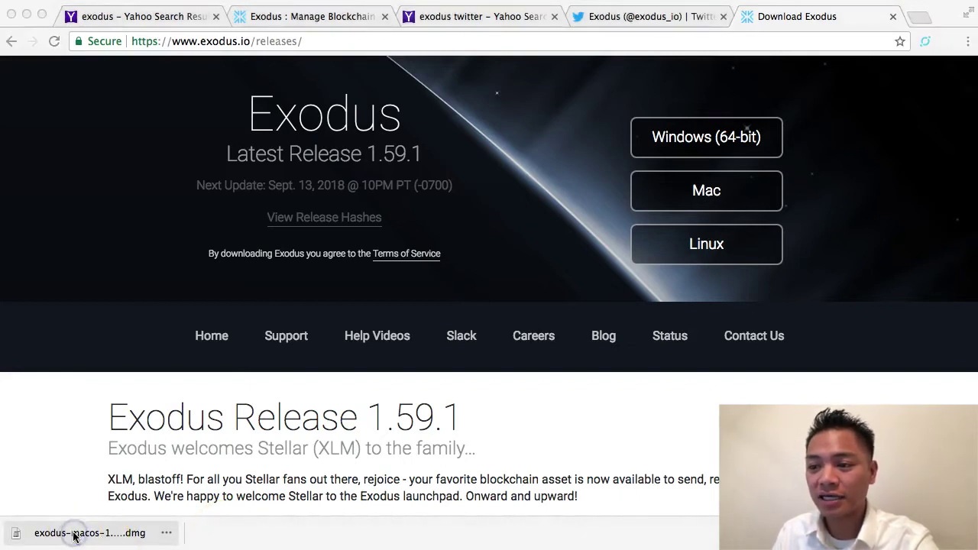
drag(950, 206, 513, 197)
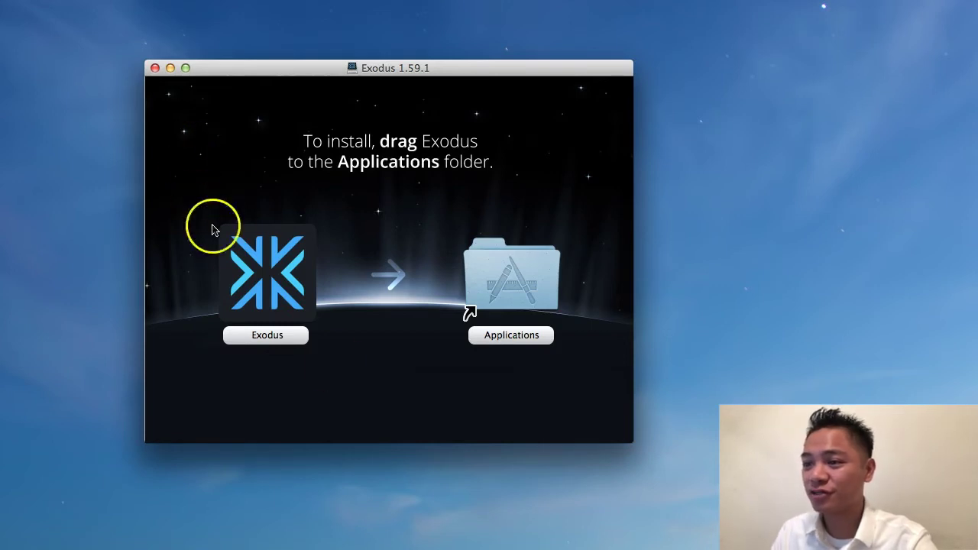
Step: Copy Exodus into Applications, launch it, and approve the internet-download security warning
drag(244, 252, 467, 264)
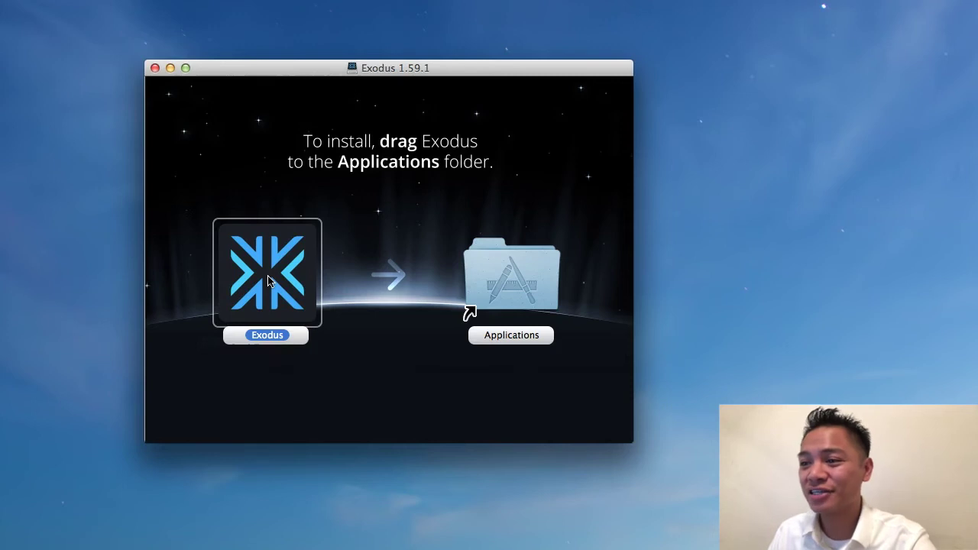
double_click(291, 284)
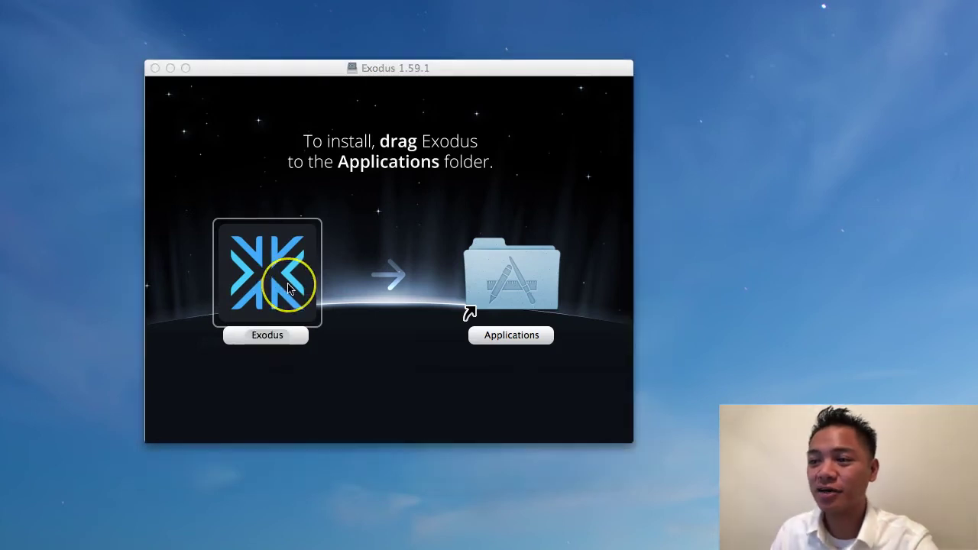
drag(797, 73, 390, 116)
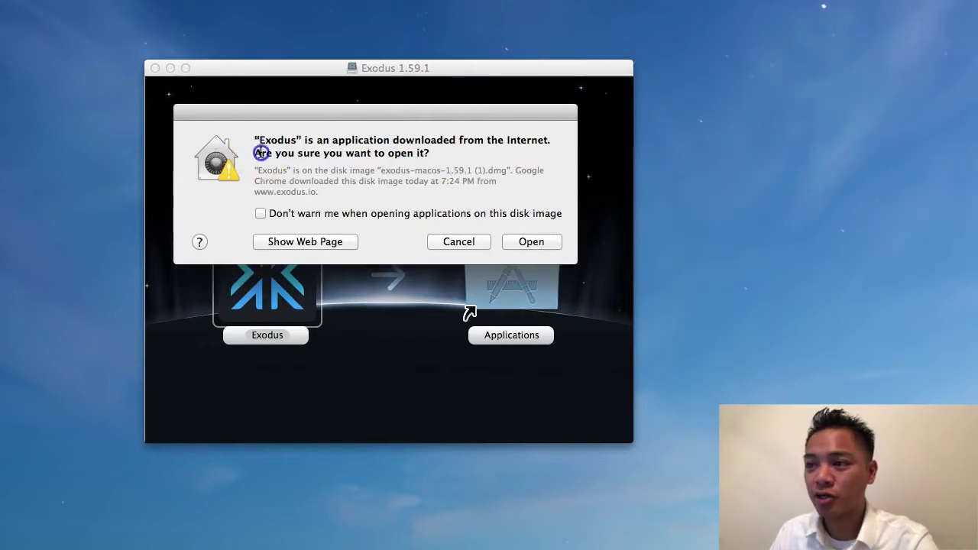
drag(261, 153, 423, 151)
click(530, 241)
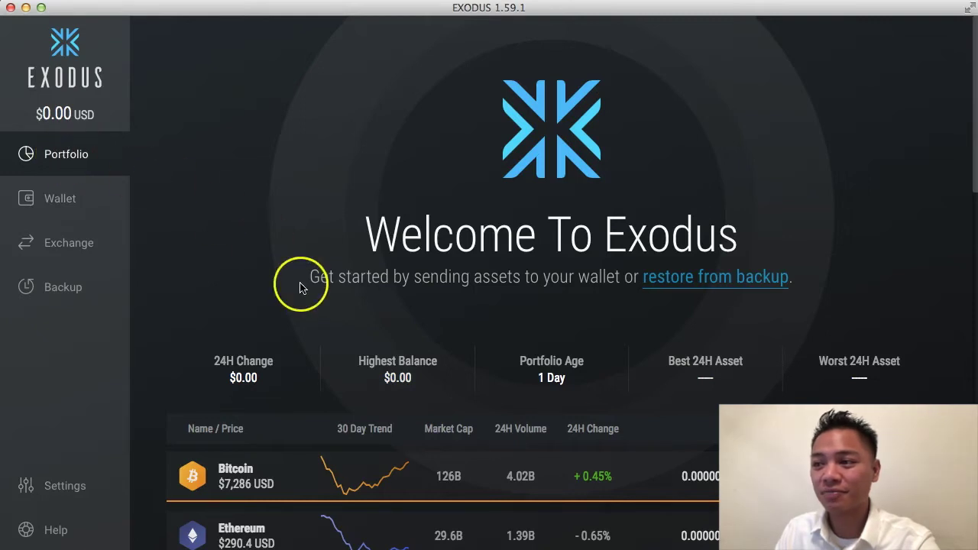
Step: Scroll the Portfolio coin list, then open the Bitcoin wallet showing 0 BTC
scroll(300, 288, down, 5)
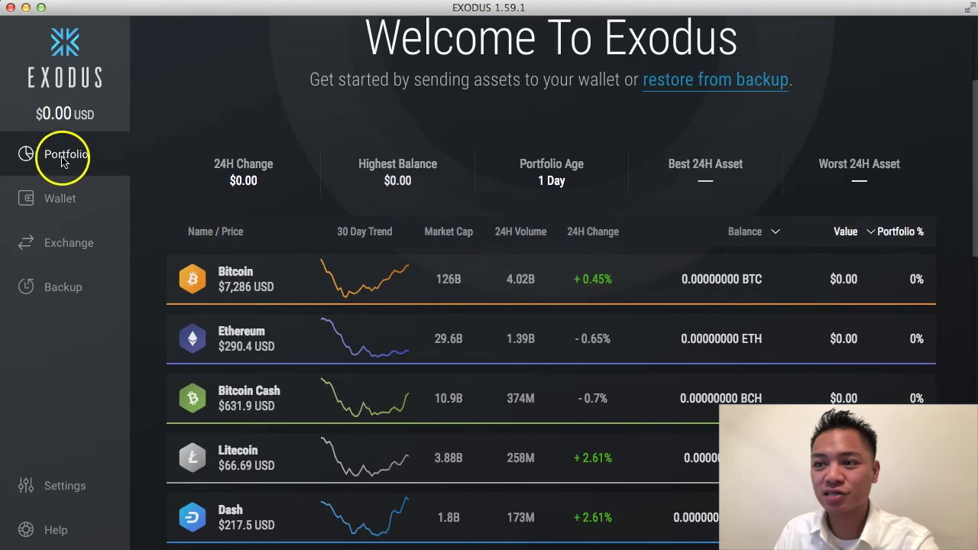
click(79, 205)
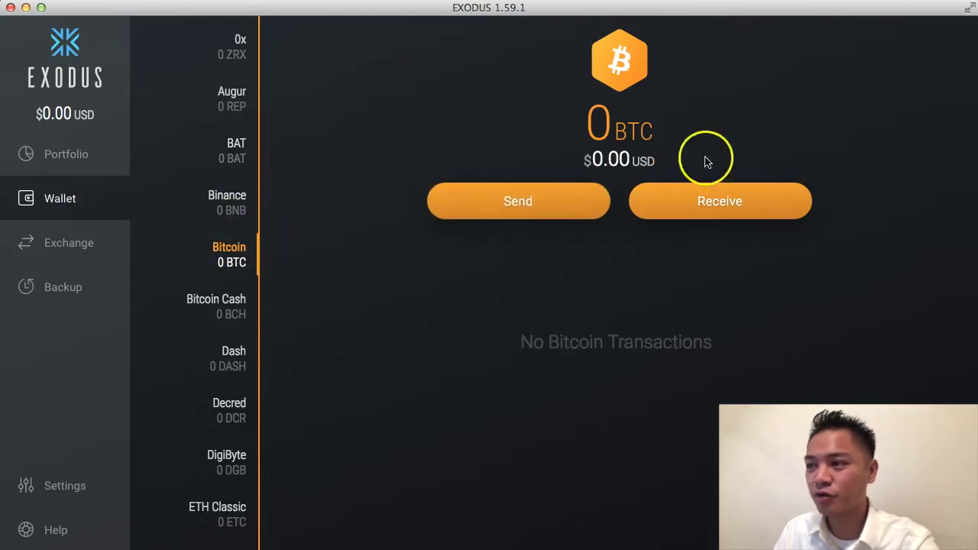
Step: Open the Bitcoin Send form, inspect its address, BTC and USD fields, then close it
click(573, 201)
click(538, 170)
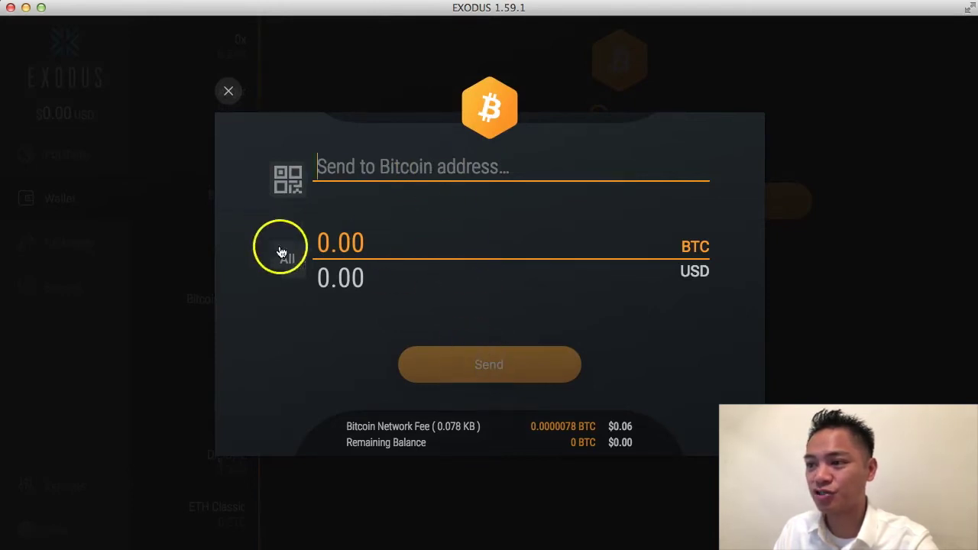
click(628, 240)
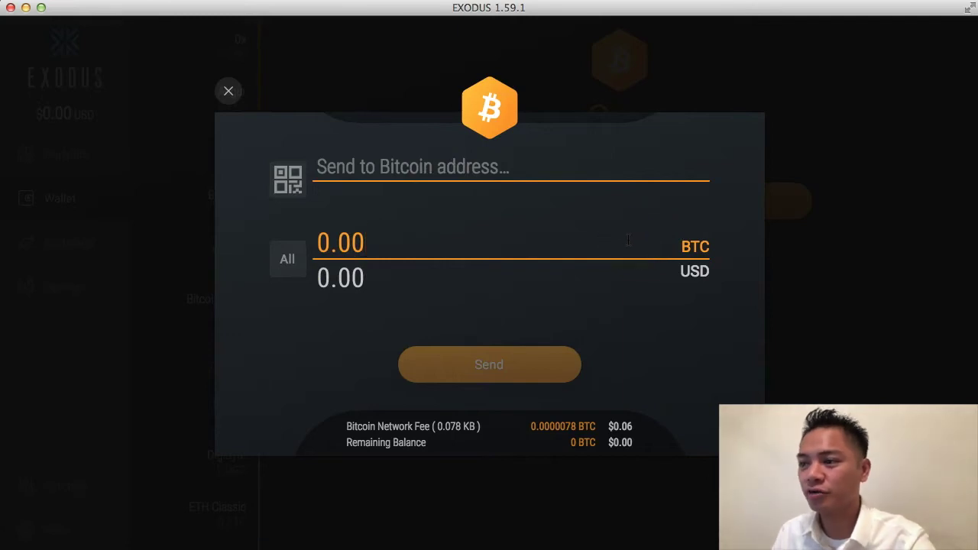
click(624, 275)
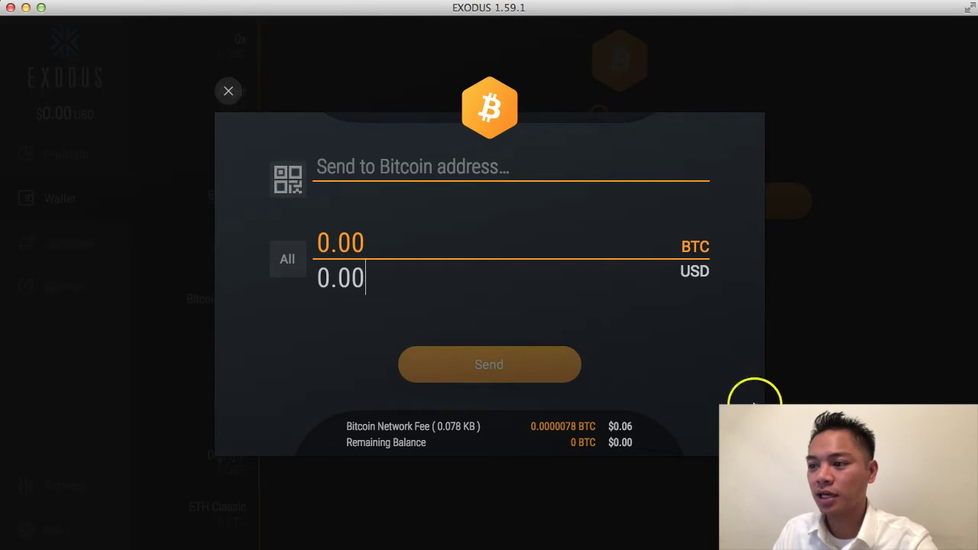
click(227, 91)
Step: Show the Bitcoin receive address, copy it, view print/email/blockchain options, and switch to a new address
click(720, 204)
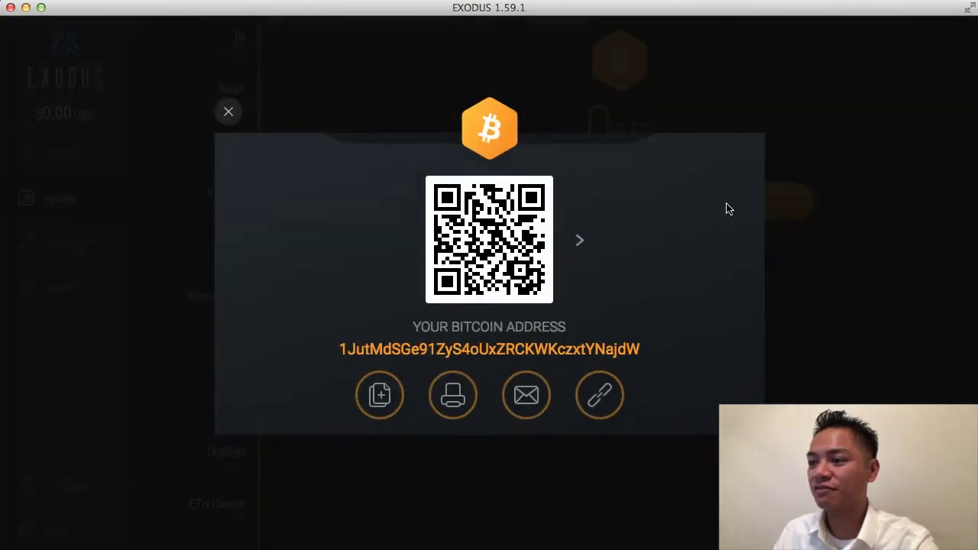
click(586, 349)
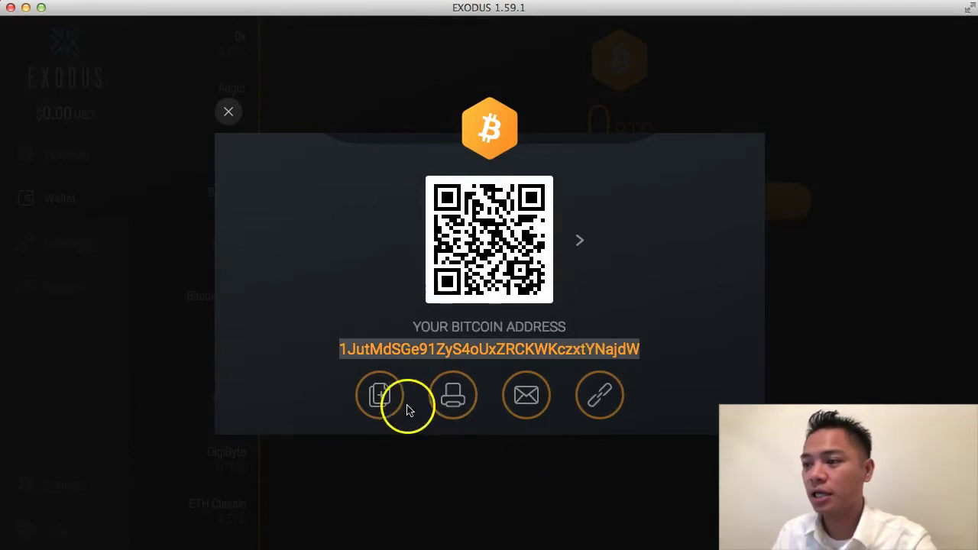
click(382, 403)
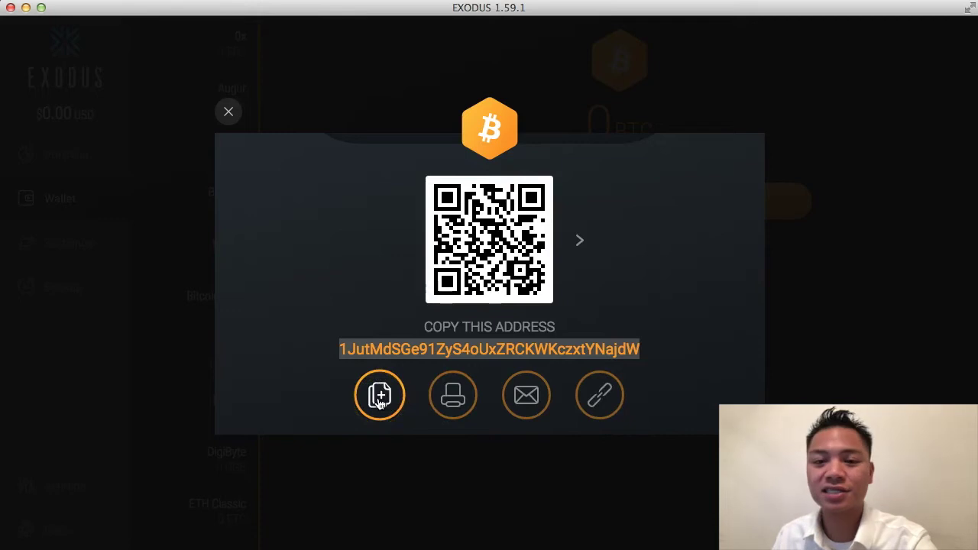
click(385, 403)
click(456, 403)
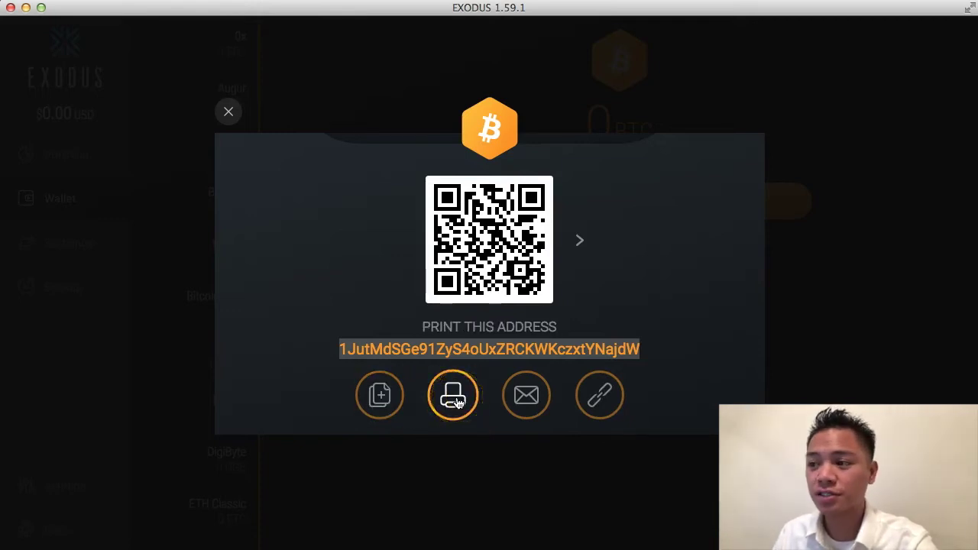
click(543, 403)
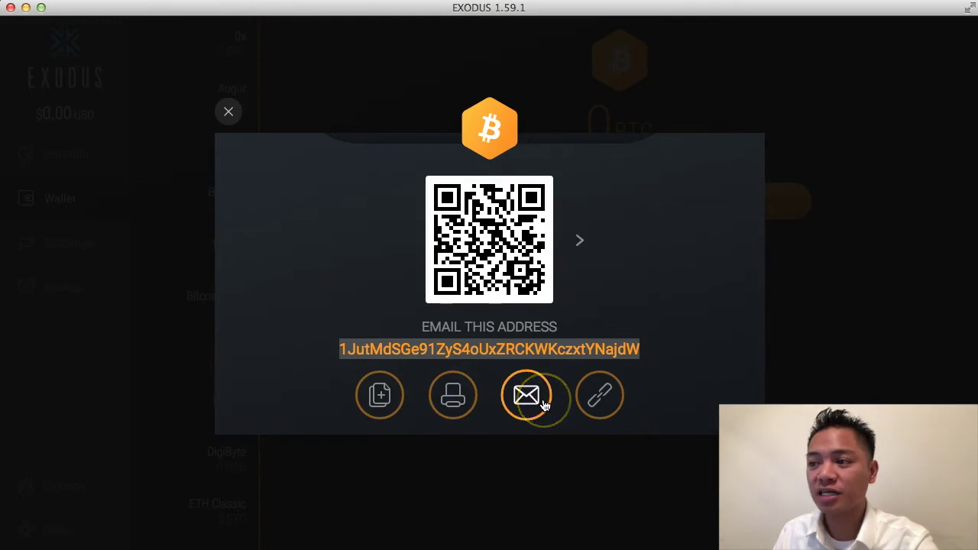
click(617, 405)
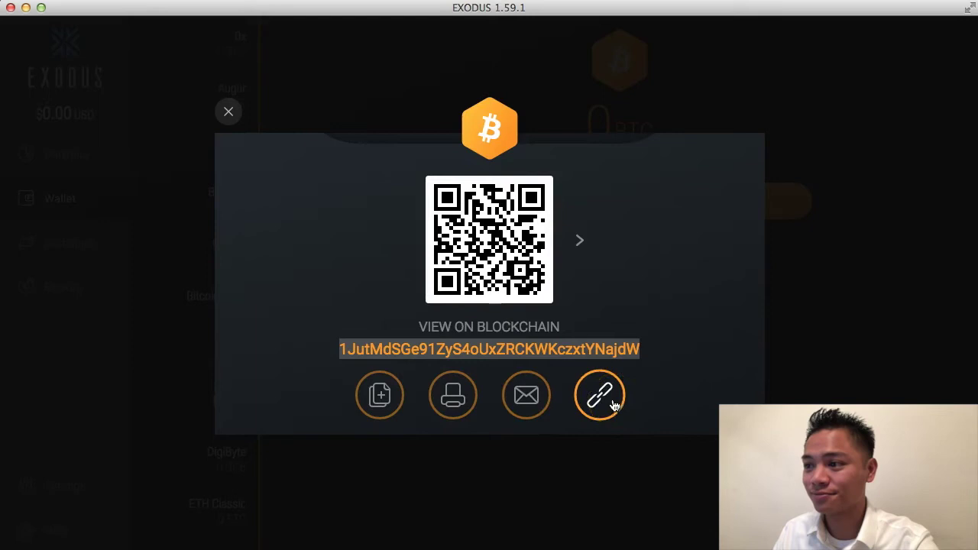
click(579, 240)
click(223, 114)
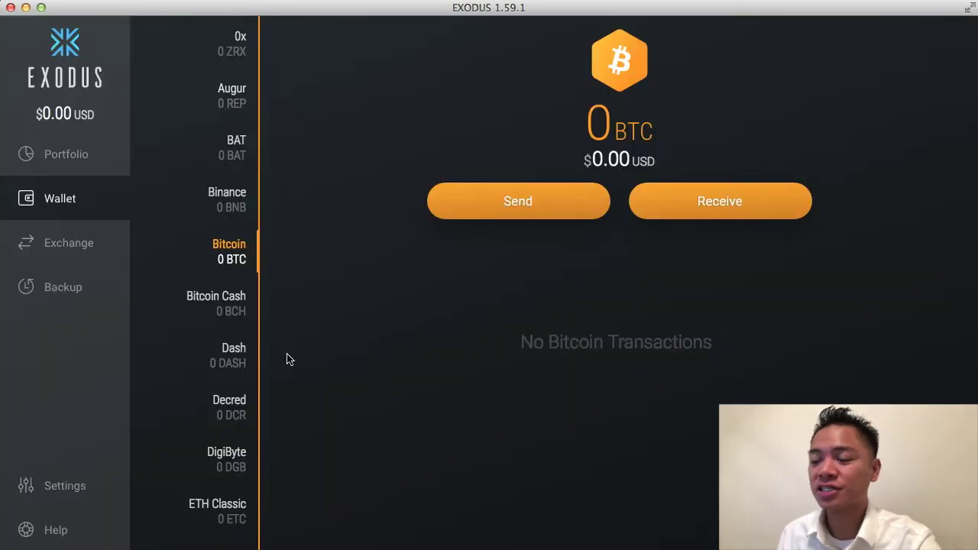
Step: Step through the Bitcoin Cash, Dash, Decred, DigiByte, ETH Classic and Ethereum wallets
click(239, 298)
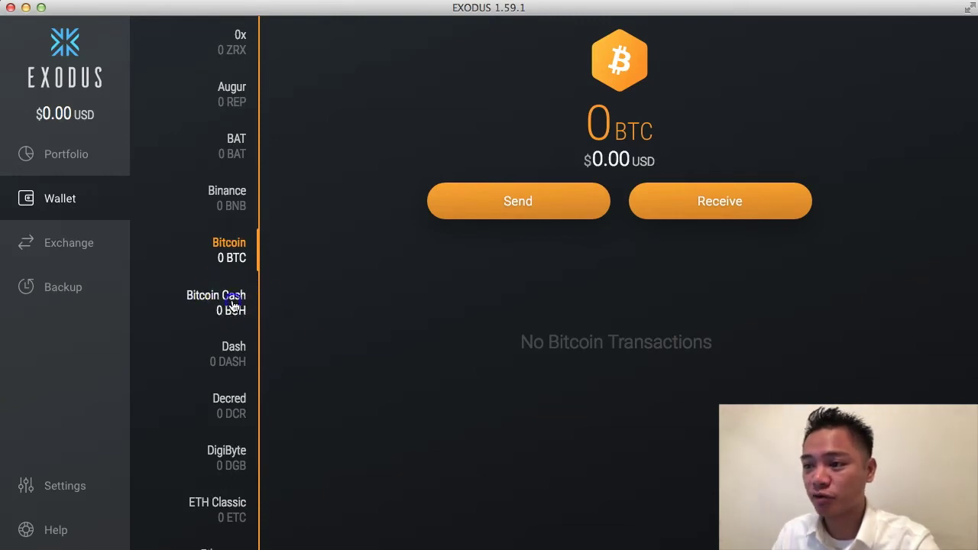
scroll(233, 306, down, 3)
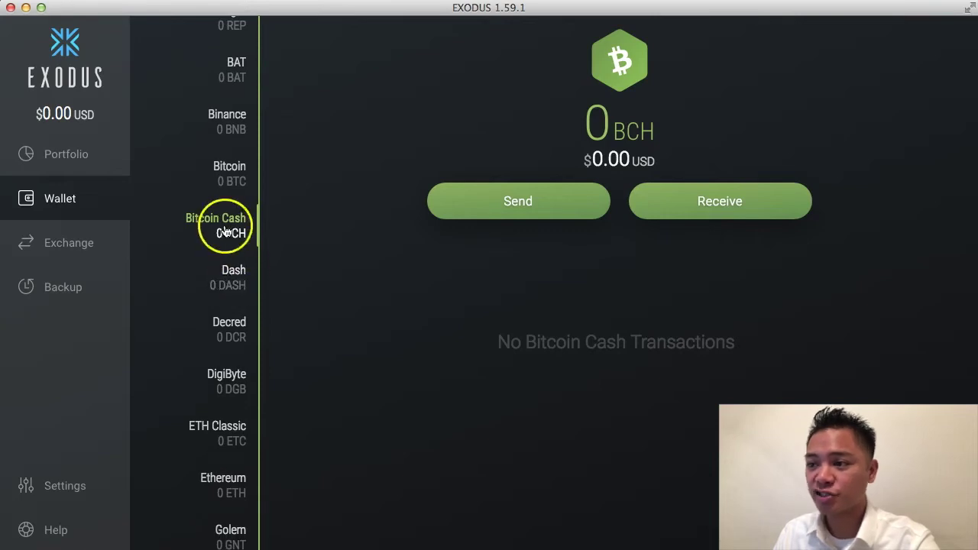
click(239, 279)
click(232, 332)
click(237, 378)
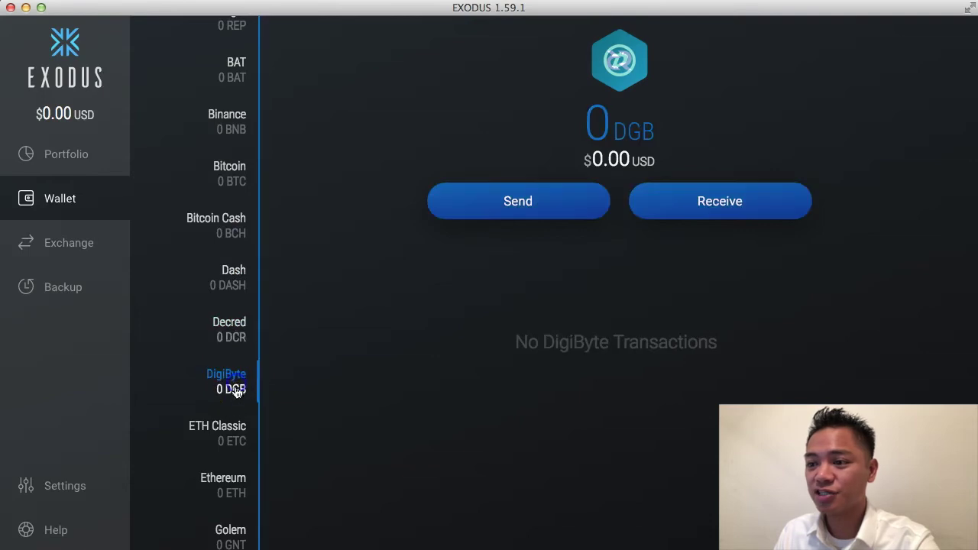
click(232, 435)
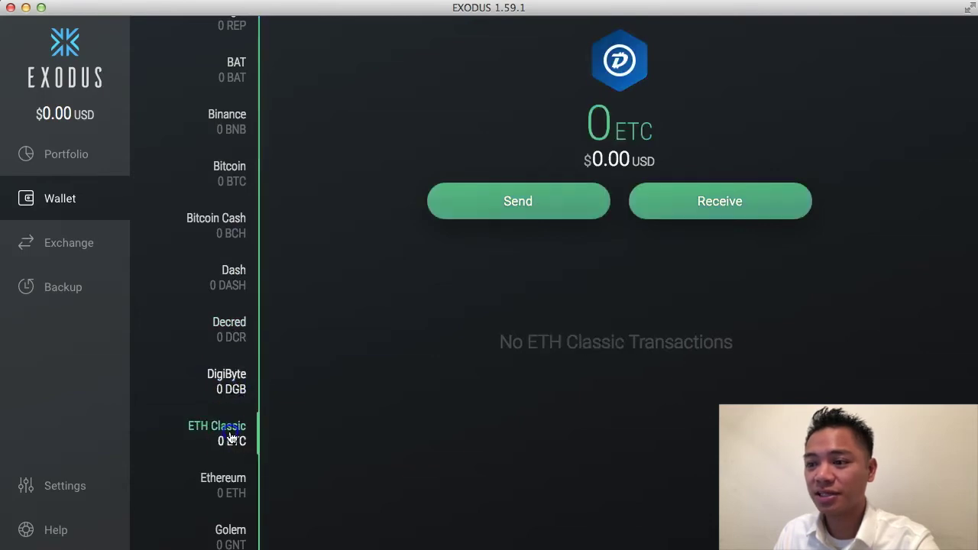
click(233, 481)
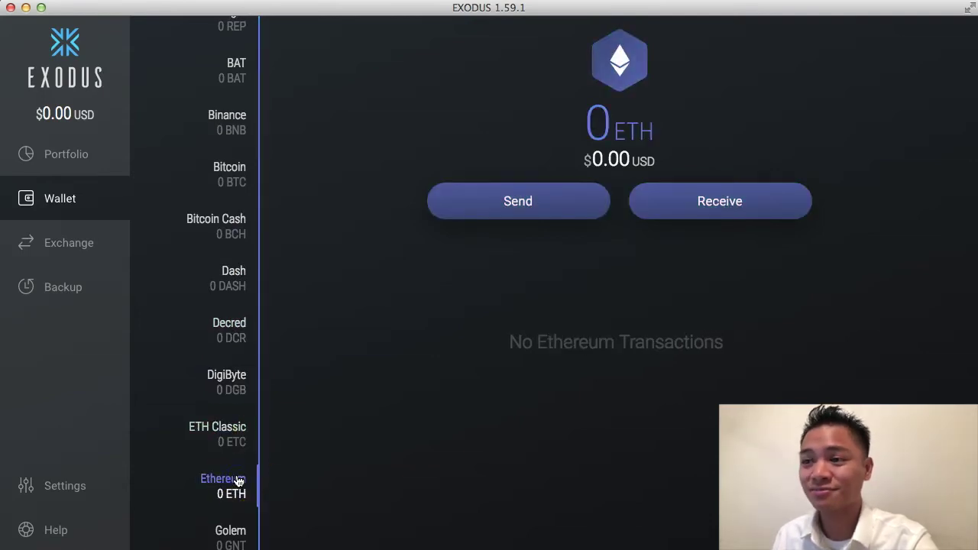
Step: Open the Exchange page and try opening the source coin list
click(106, 248)
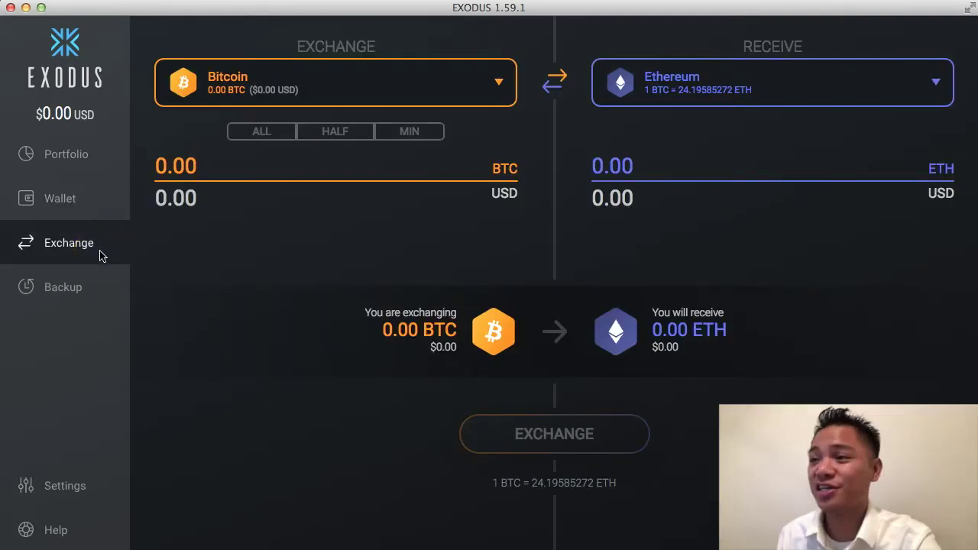
click(496, 81)
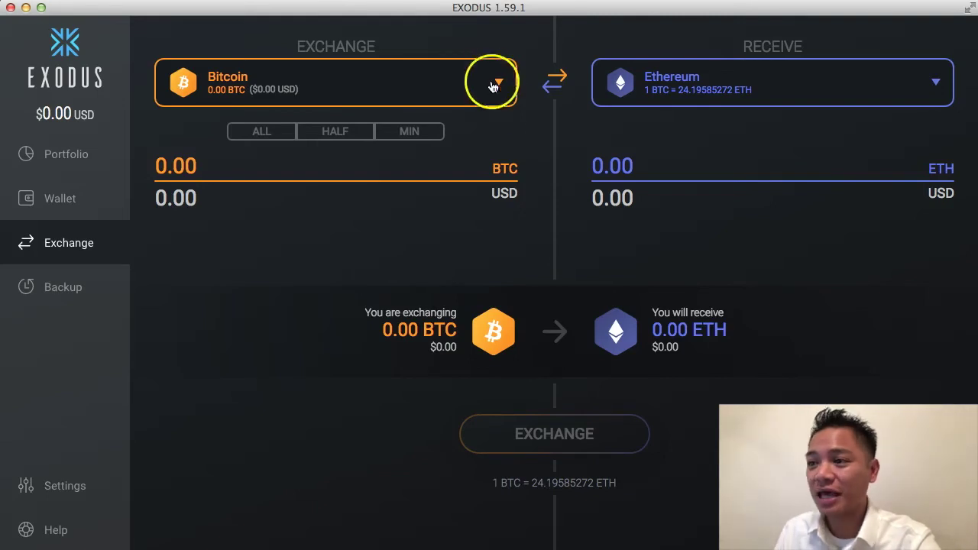
click(486, 82)
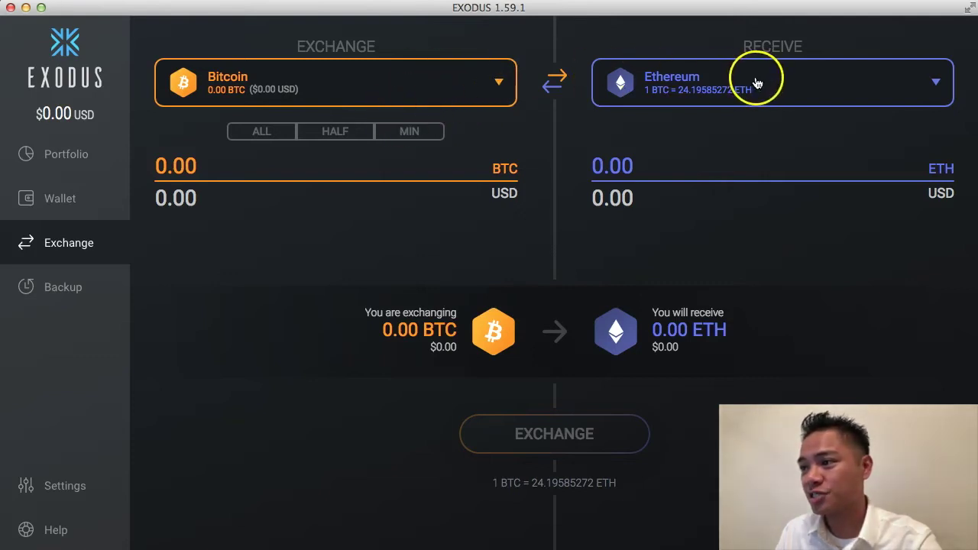
Step: Enter 100 USD to exchange, check the Ethereum received, then open the Backup page
click(153, 200)
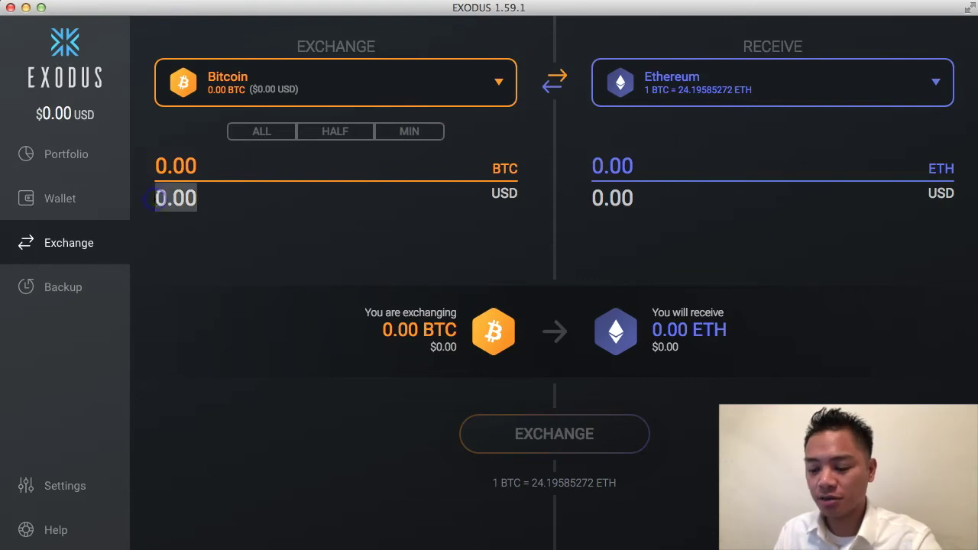
text(1000)
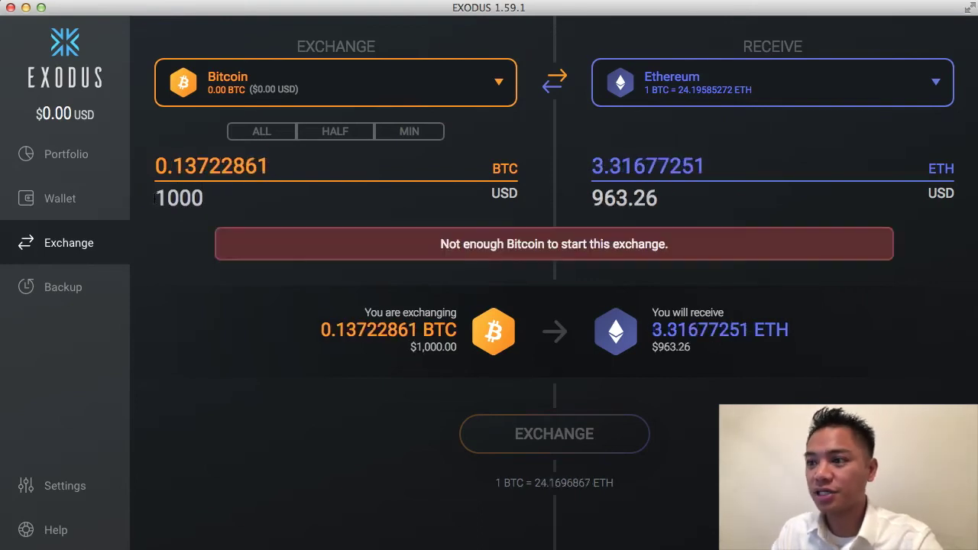
key(BackSpace)
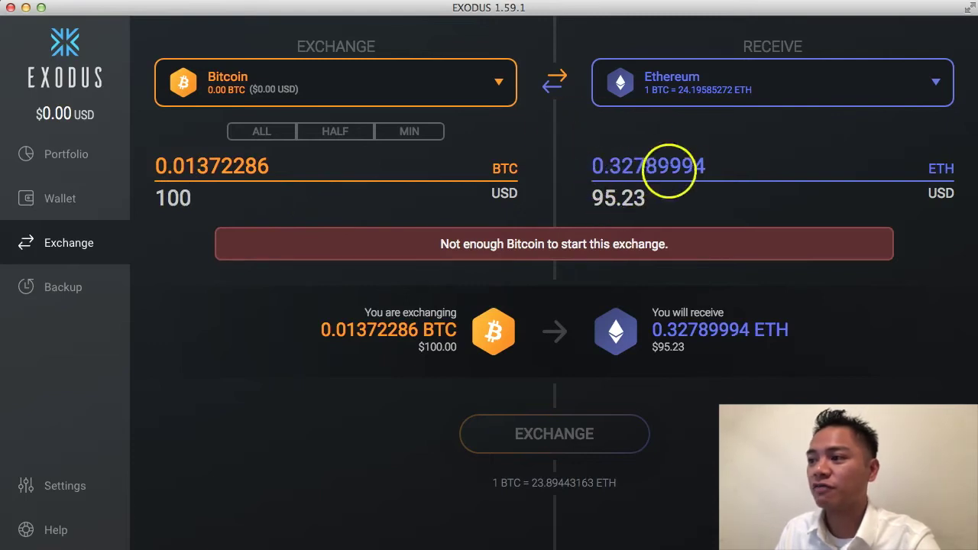
drag(593, 197, 646, 198)
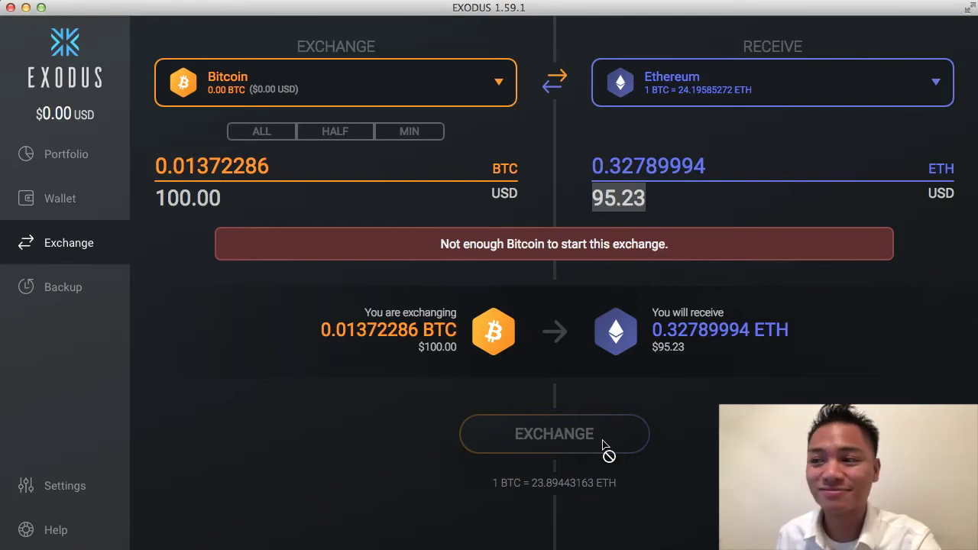
click(110, 290)
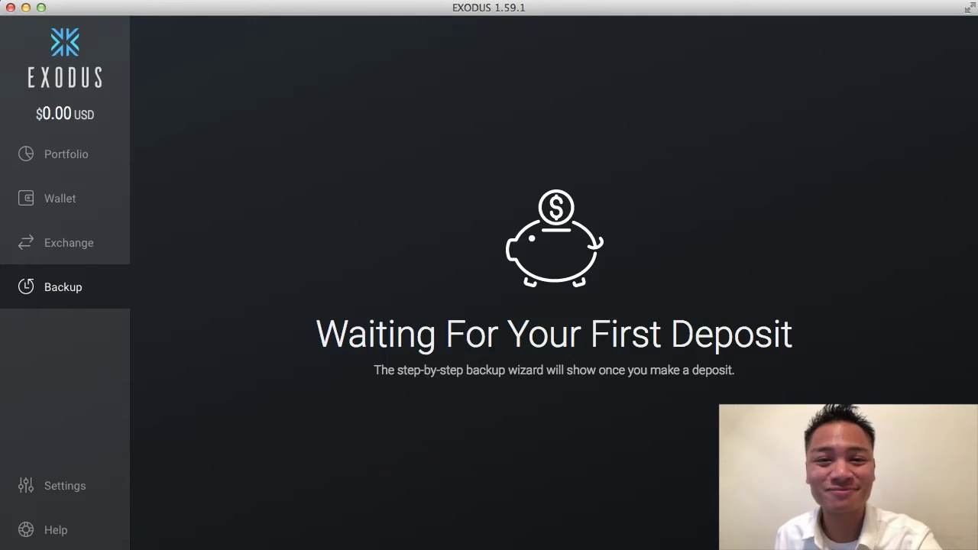
Step: Hide the Augur asset and confirm it no longer appears in the portfolio list
click(97, 489)
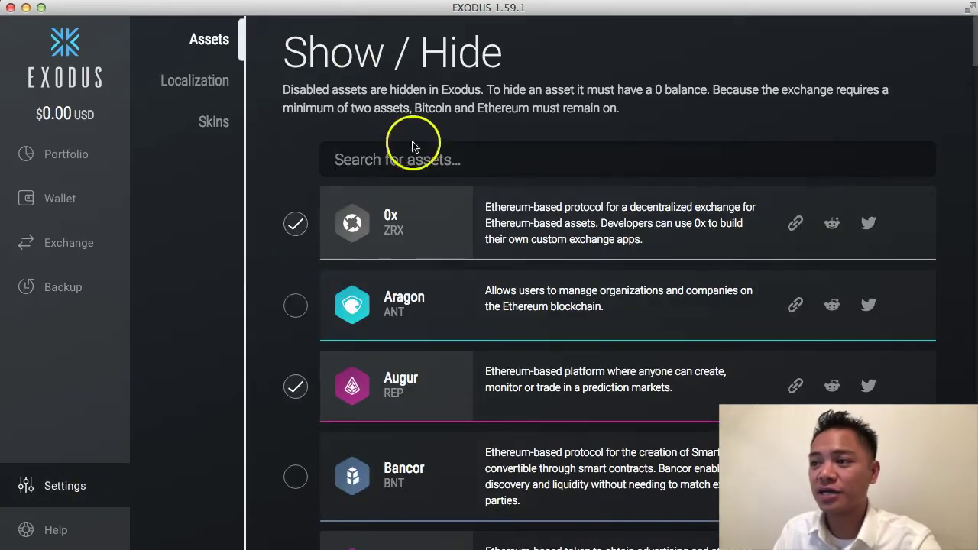
click(298, 390)
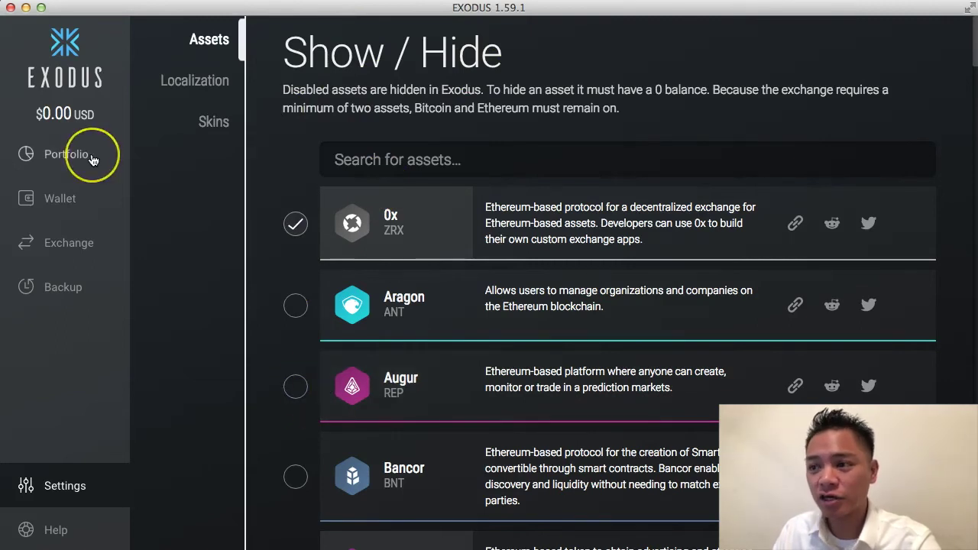
click(92, 158)
scroll(428, 406, down, 10)
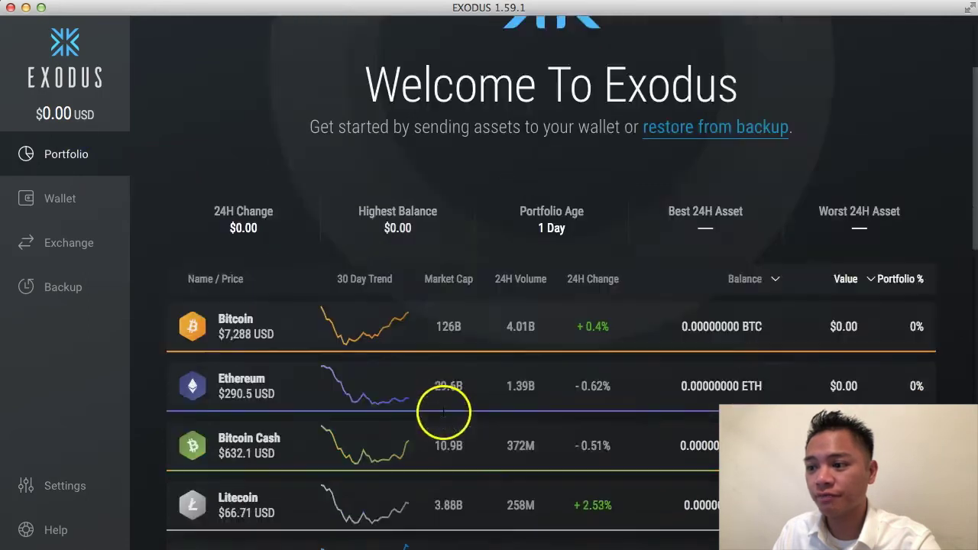
scroll(441, 416, down, 10)
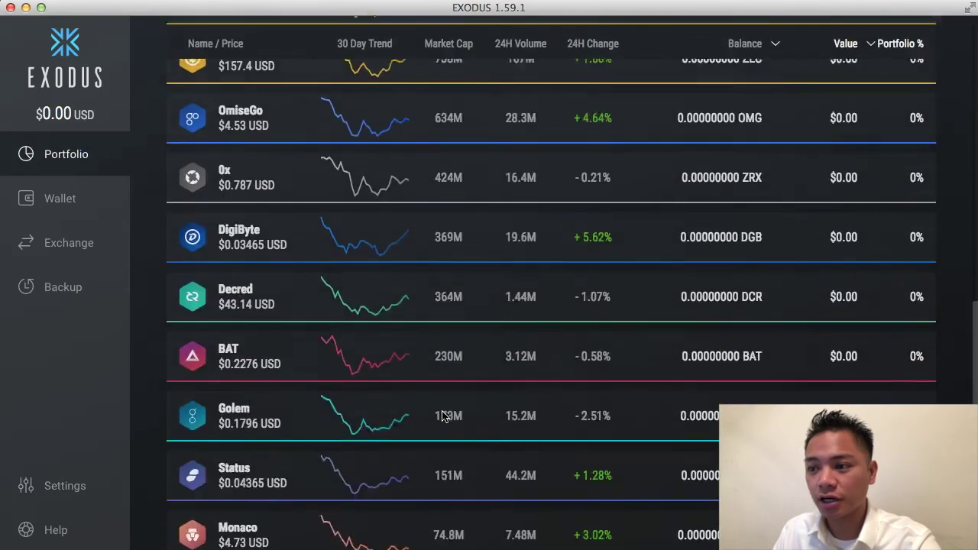
scroll(443, 412, up, 5)
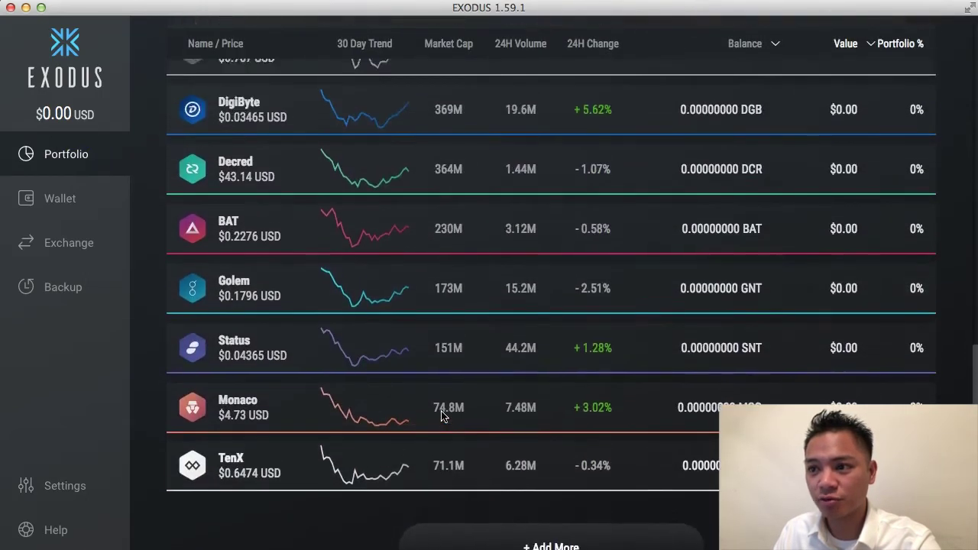
Step: Open the Ethereum wallet page showing a 0 ETH balance
click(92, 203)
scroll(239, 280, down, 10)
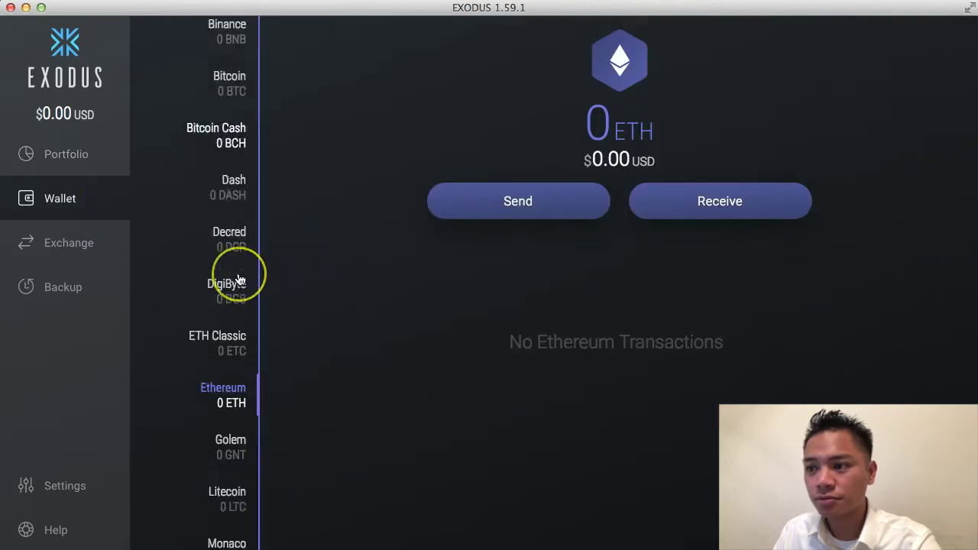
scroll(238, 279, up, 10)
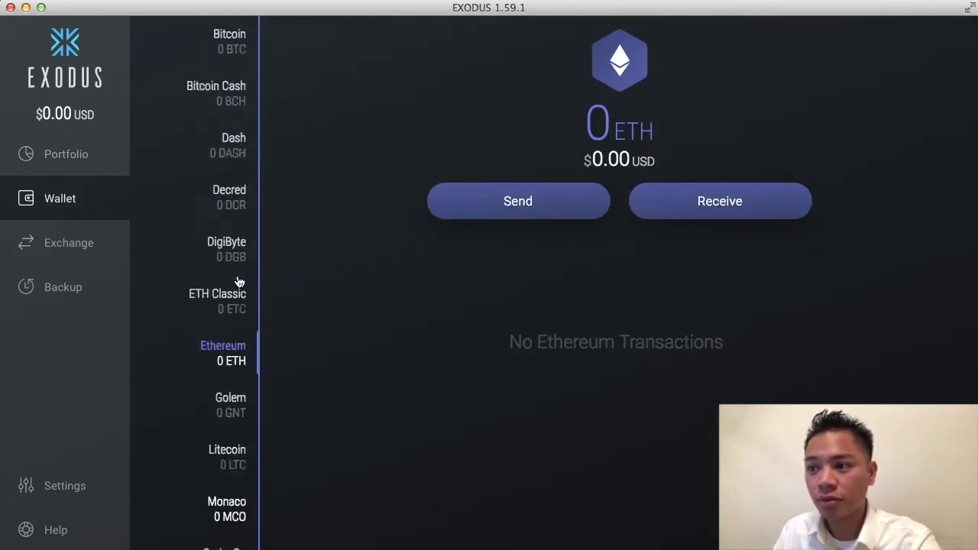
Step: Re-enable the Augur (REP) asset and scroll the portfolio list to find it
click(68, 479)
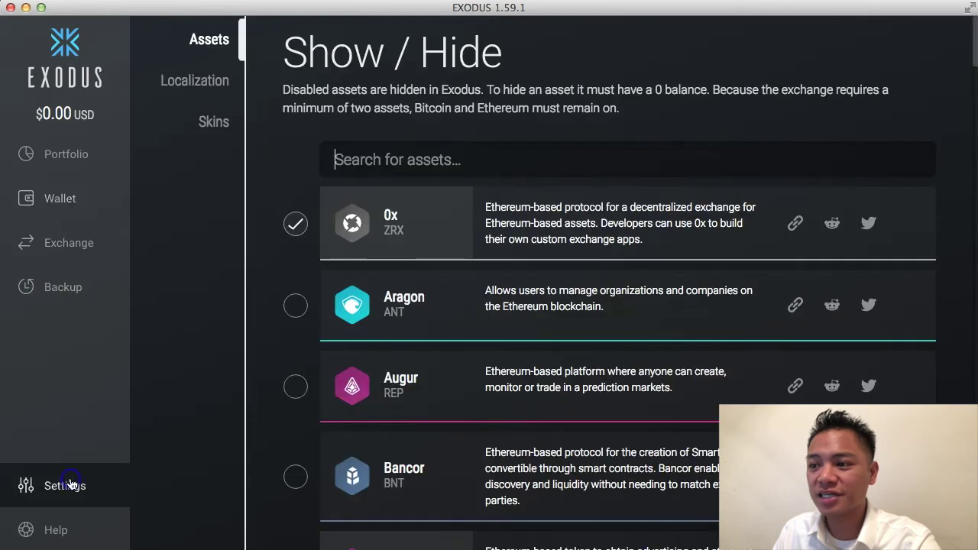
click(294, 389)
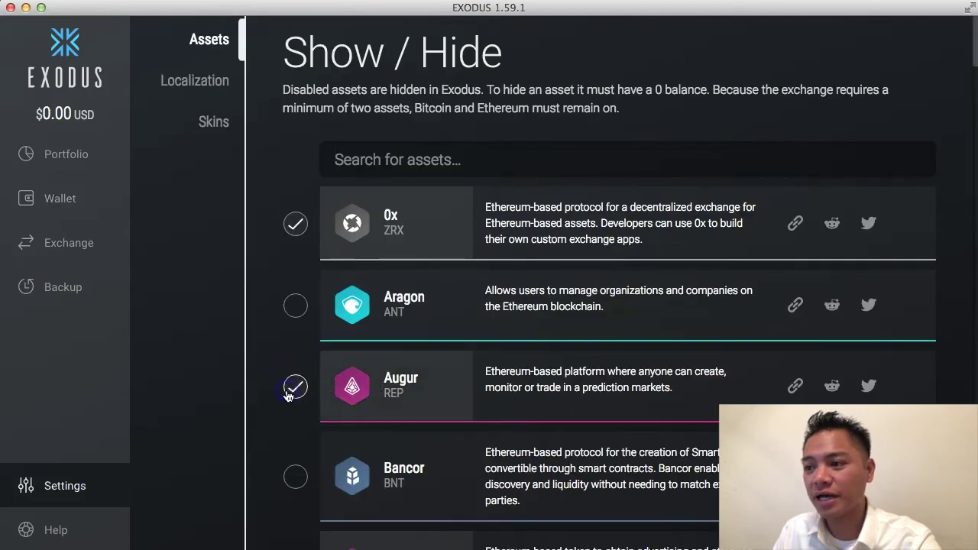
click(81, 156)
scroll(334, 398, down, 15)
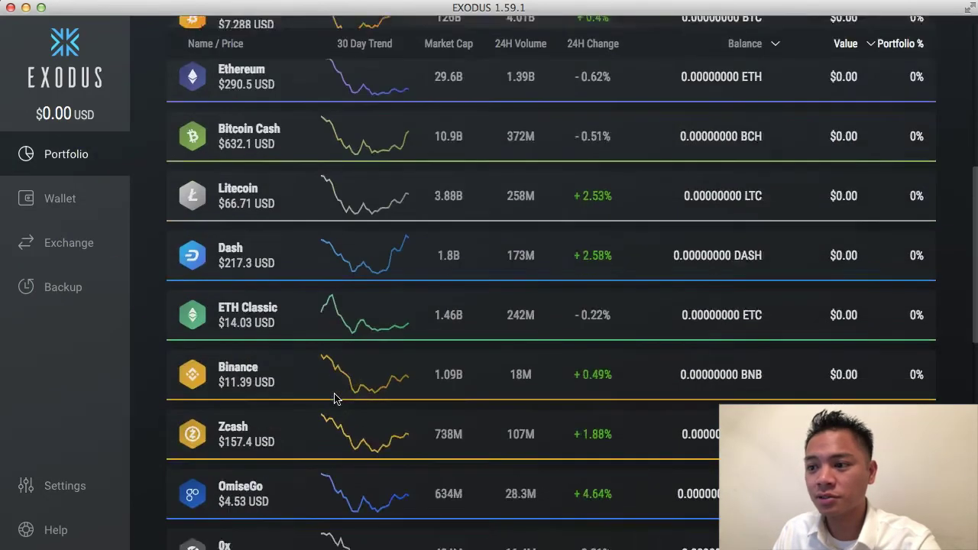
scroll(334, 397, down, 3)
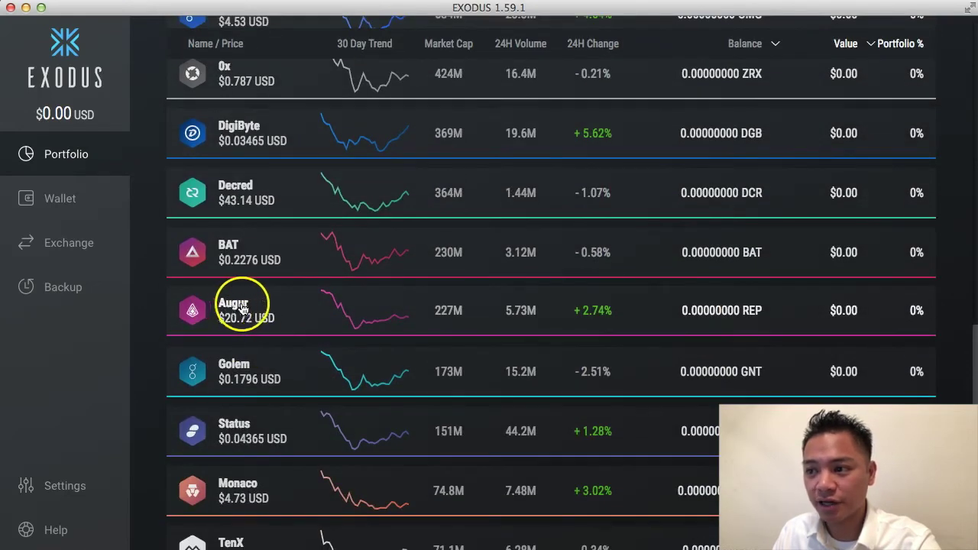
Step: Open the Augur wallet (0 REP), view its Send form, then close it and return to asset settings
click(303, 310)
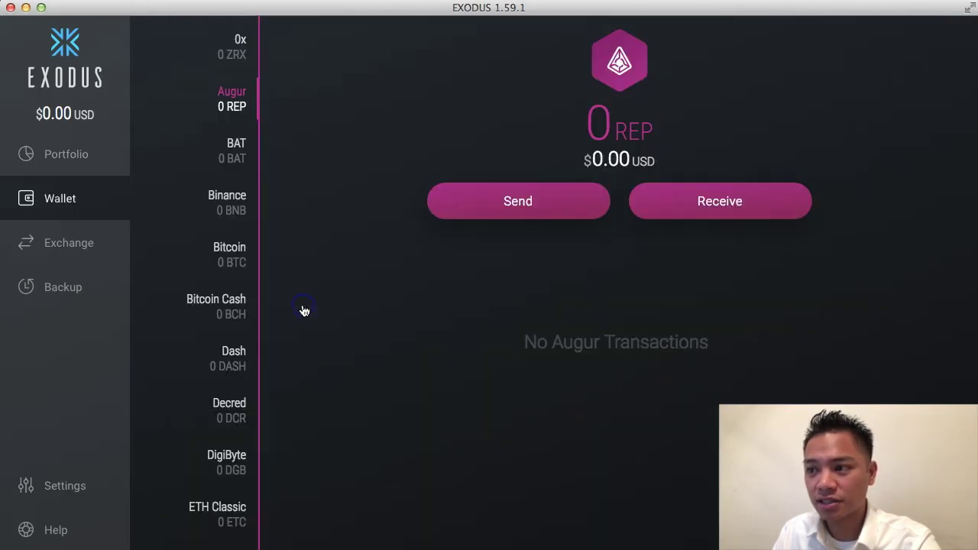
click(575, 201)
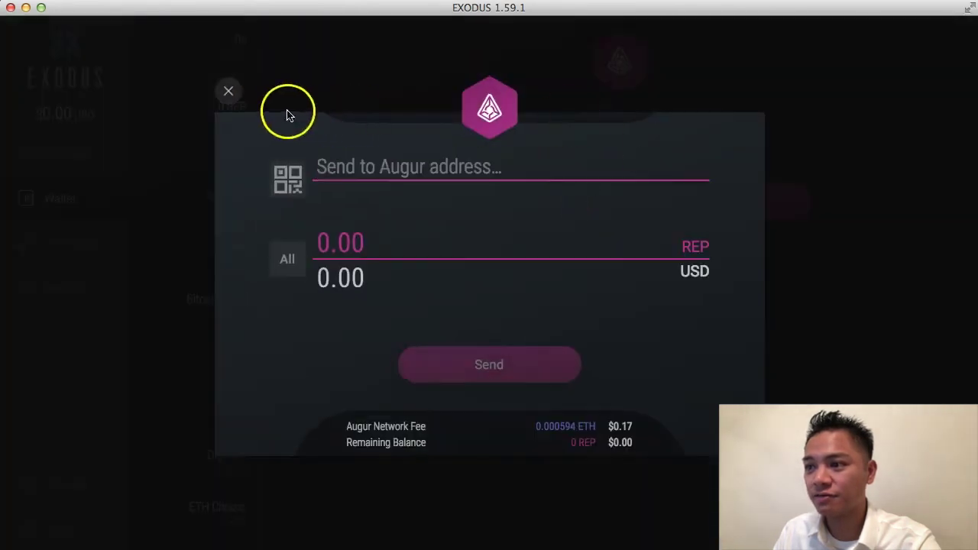
click(227, 91)
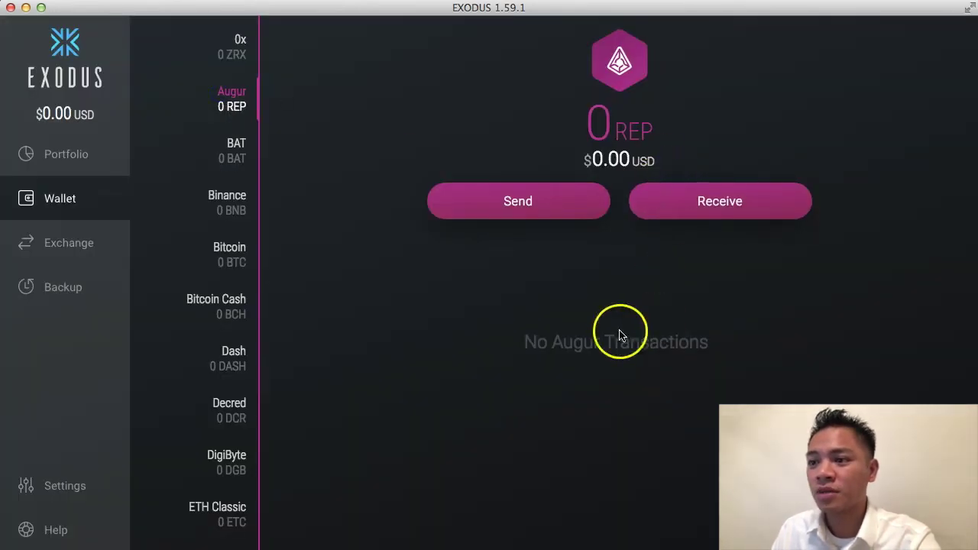
click(116, 501)
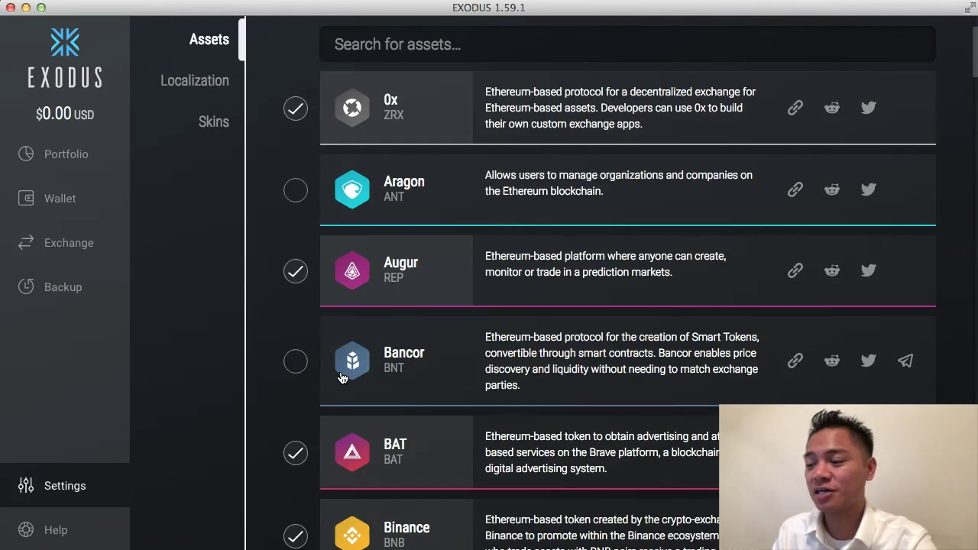
Step: Hide the 0x and Augur assets, then bring up the Help page for version 1.59.1
click(295, 109)
click(302, 282)
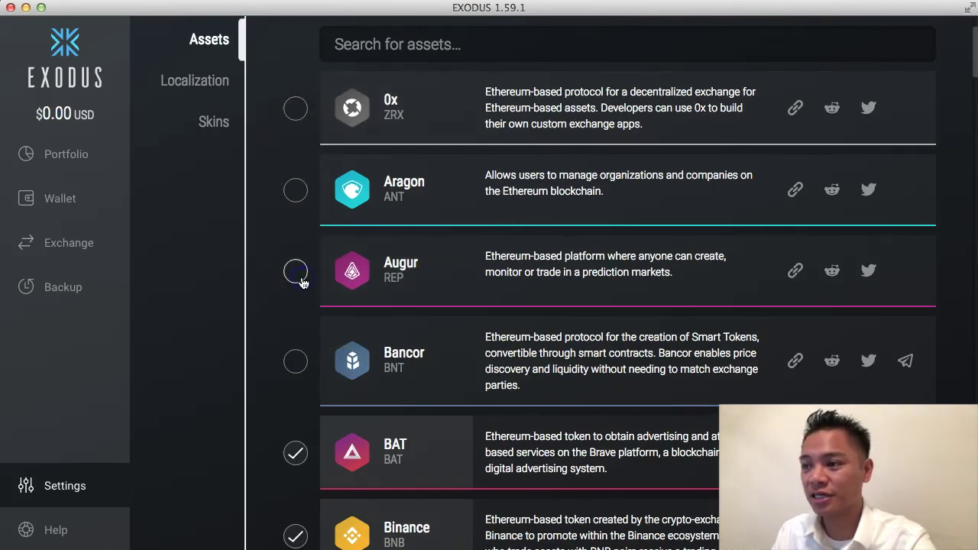
scroll(298, 298, down, 3)
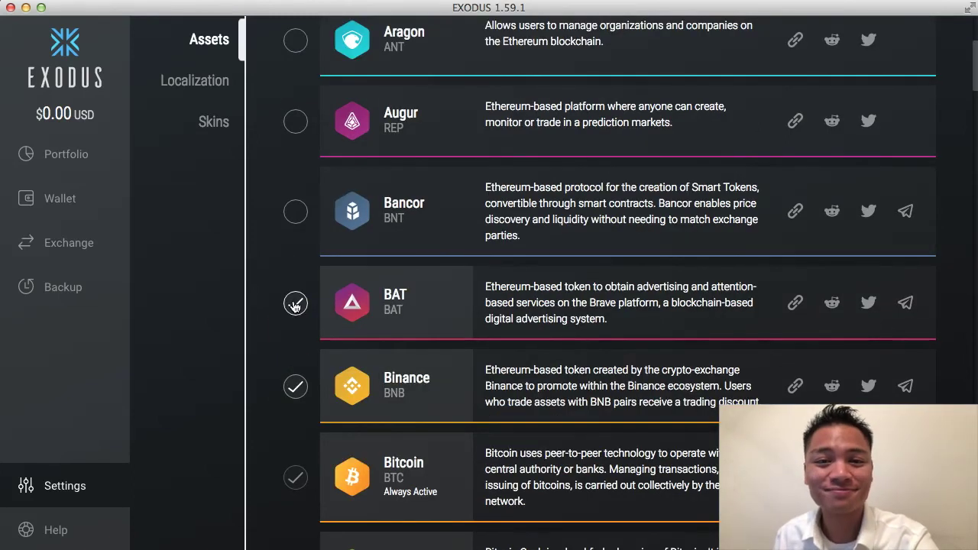
click(103, 531)
click(104, 531)
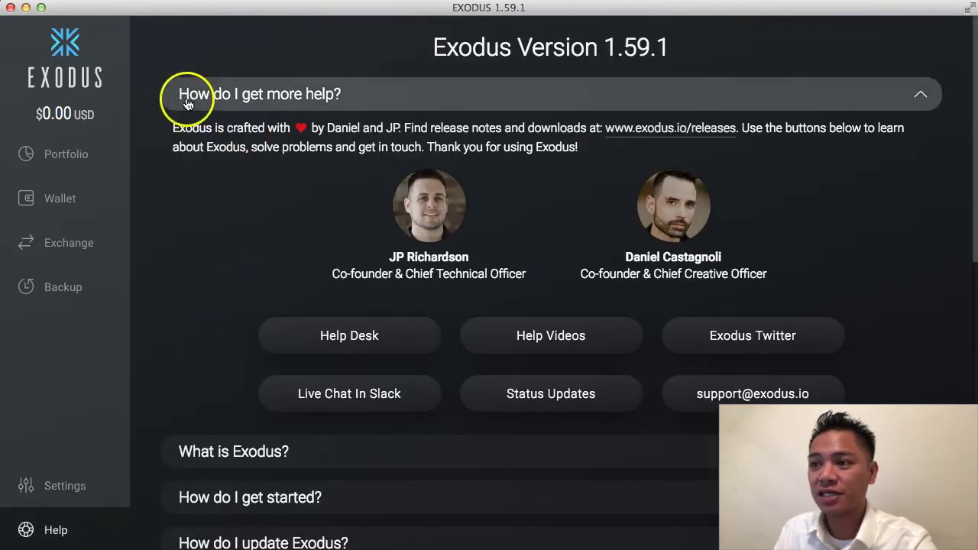
Step: Expand the What is Exodus?, How do I get started? and How do I update Exodus? answers
scroll(435, 102, down, 3)
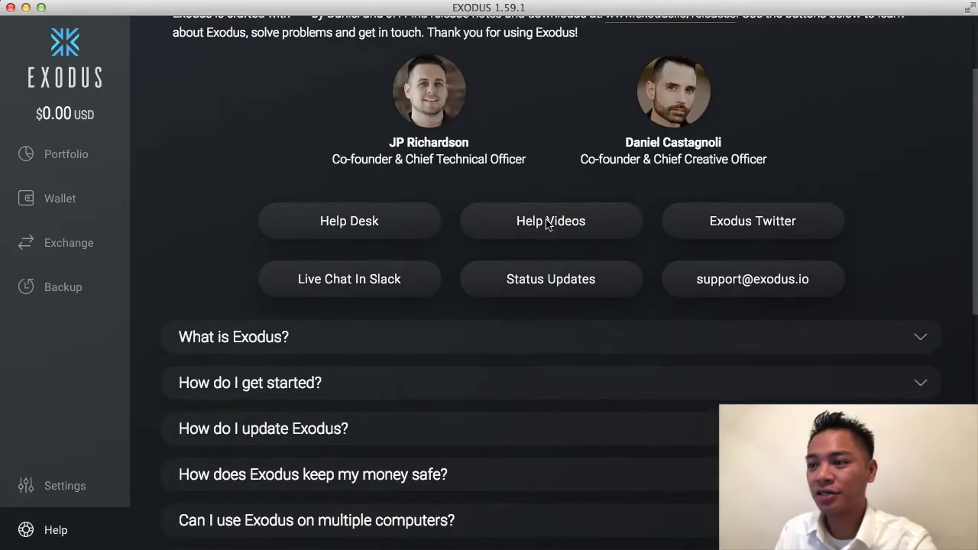
click(440, 336)
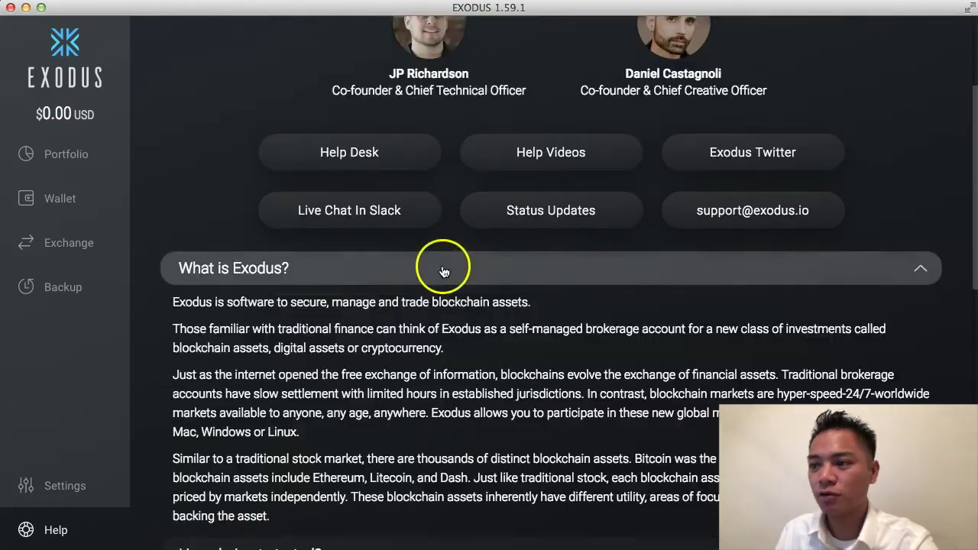
scroll(437, 262, down, 3)
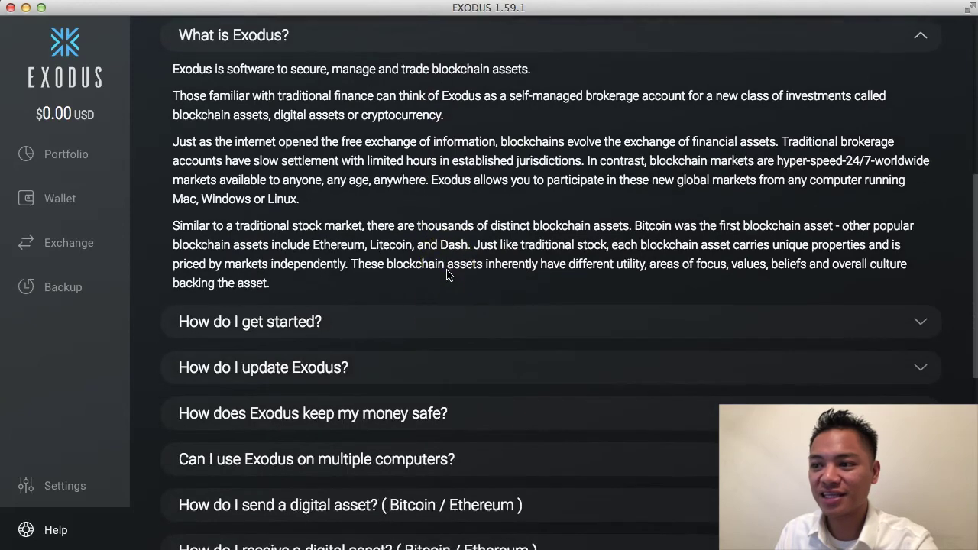
click(433, 313)
scroll(436, 317, down, 3)
click(437, 327)
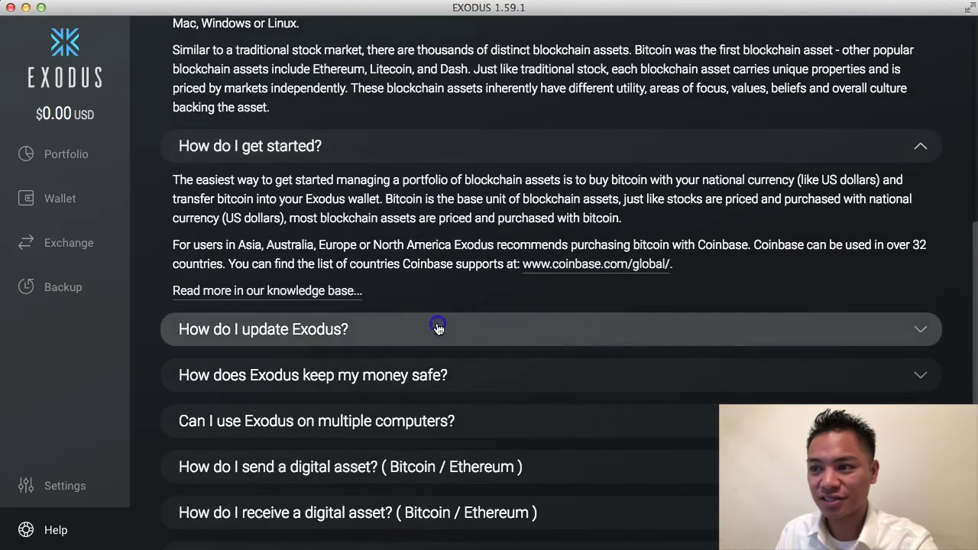
Step: Return to the Welcome To Exodus portfolio overview listing Bitcoin and Ethereum
scroll(443, 314, up, 10)
scroll(451, 310, up, 3)
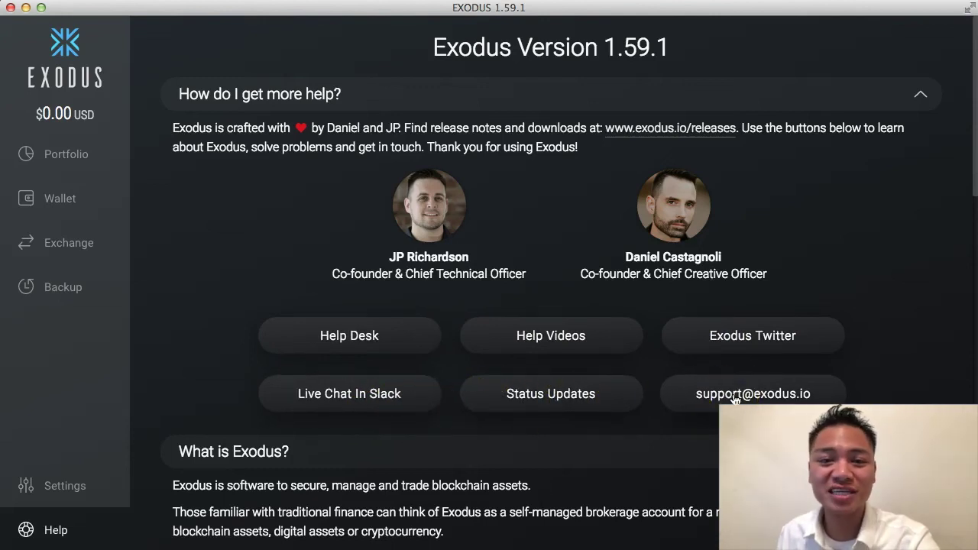
click(66, 153)
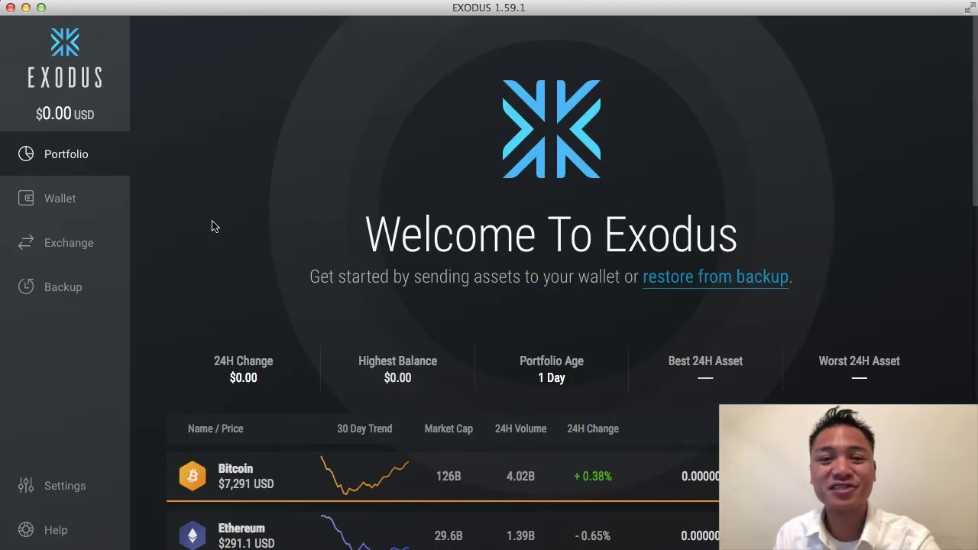